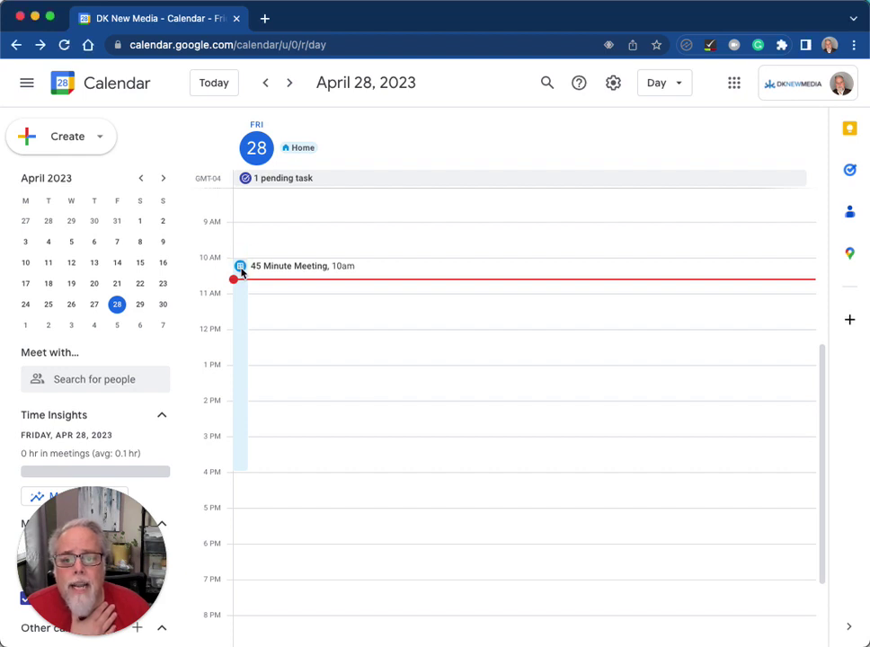
# Examine the details and booking page of the existing 45 Minute Meeting schedule, and return to the calendar
pyautogui.click(240, 272)
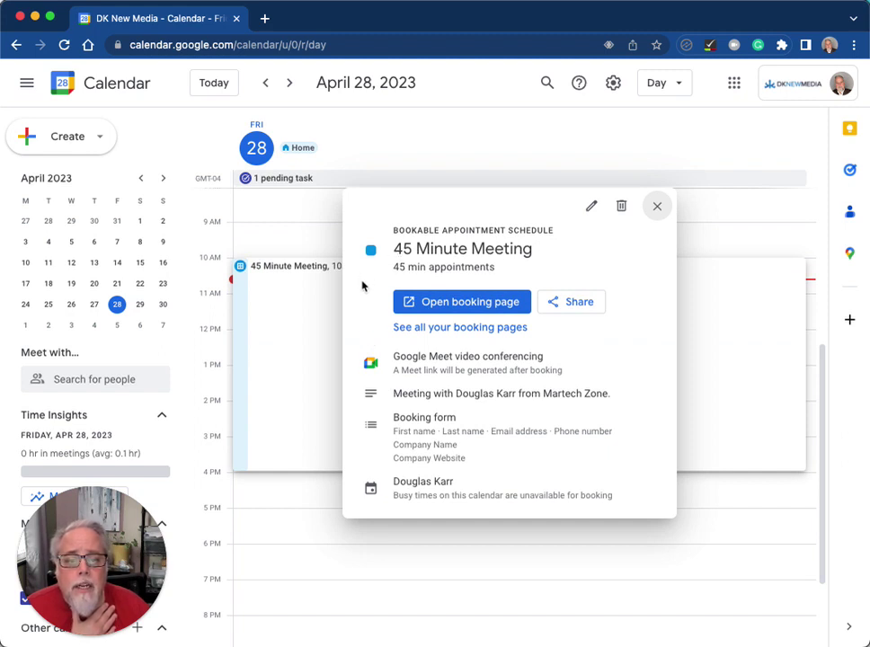
pyautogui.click(446, 305)
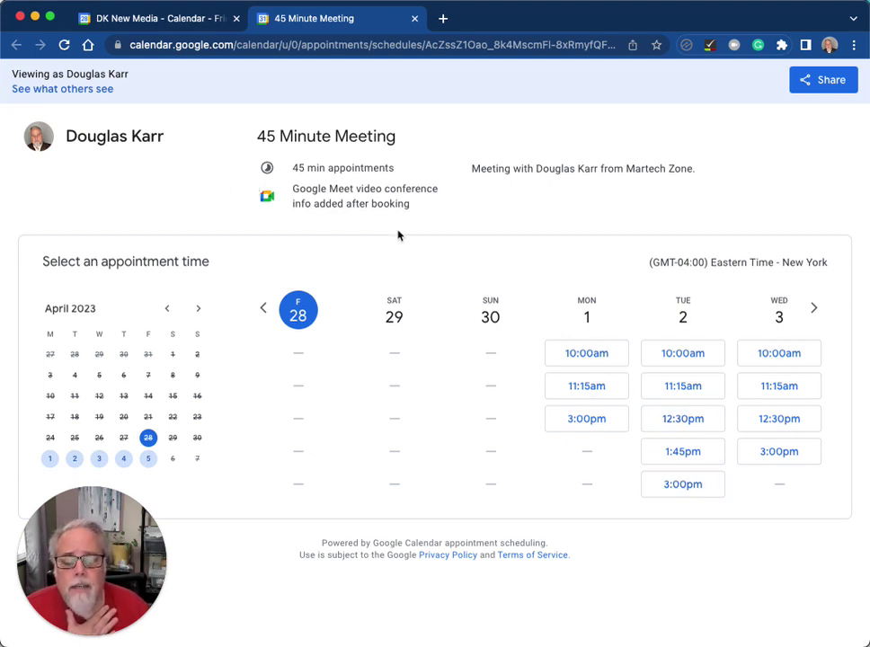
pyautogui.click(167, 26)
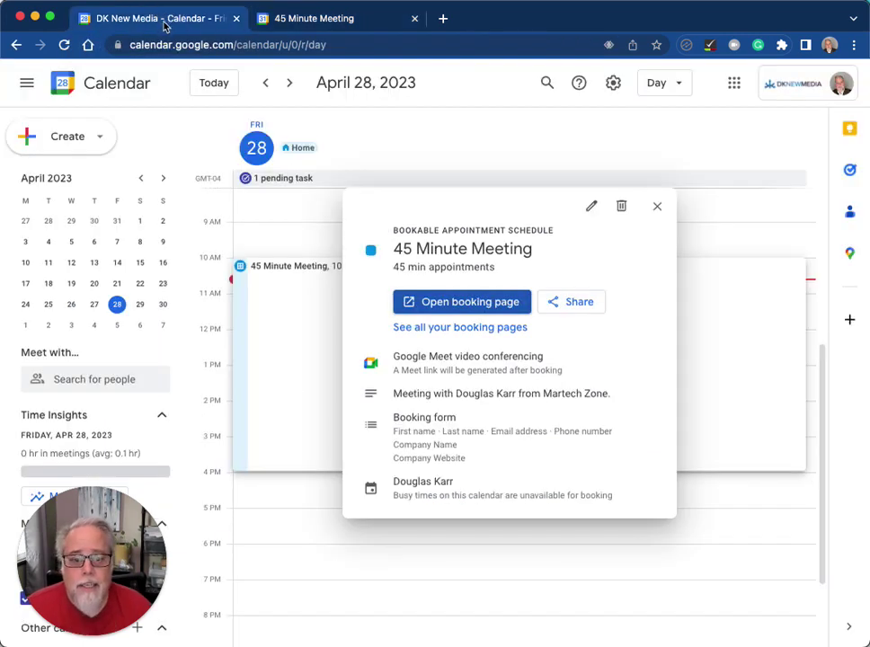
pyautogui.click(658, 209)
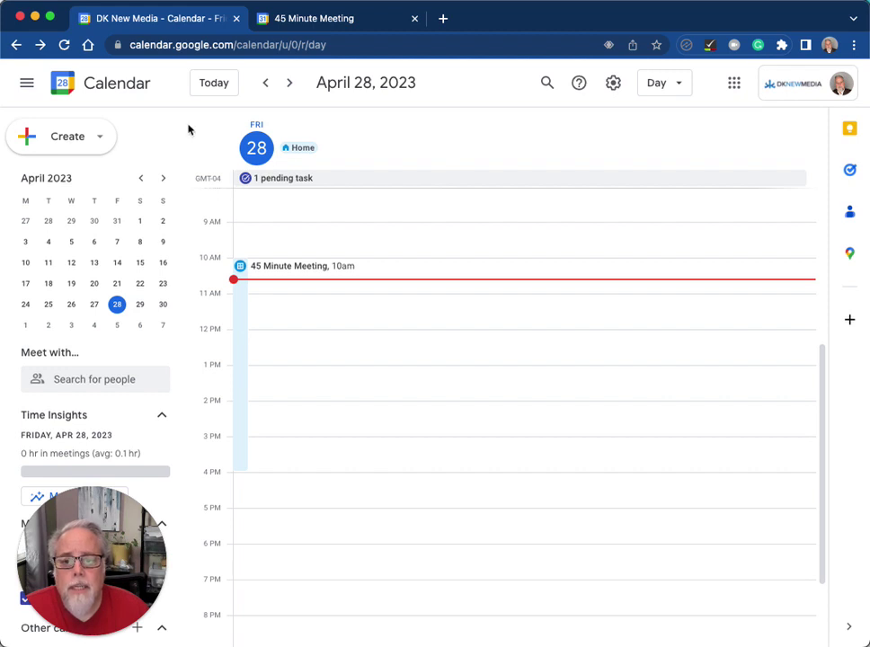
# Start creating a new bookable appointment schedule
pyautogui.click(98, 139)
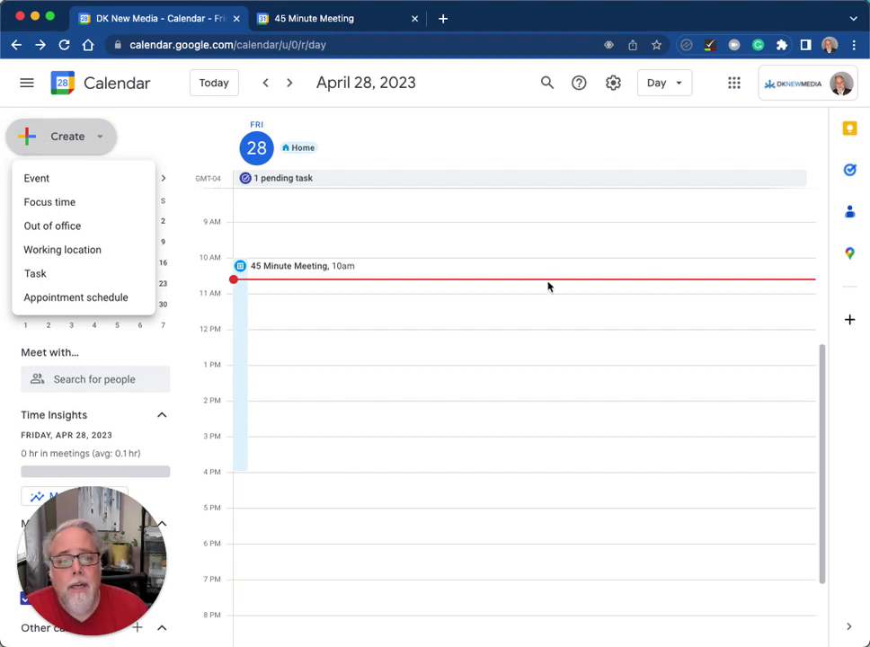
pyautogui.click(88, 307)
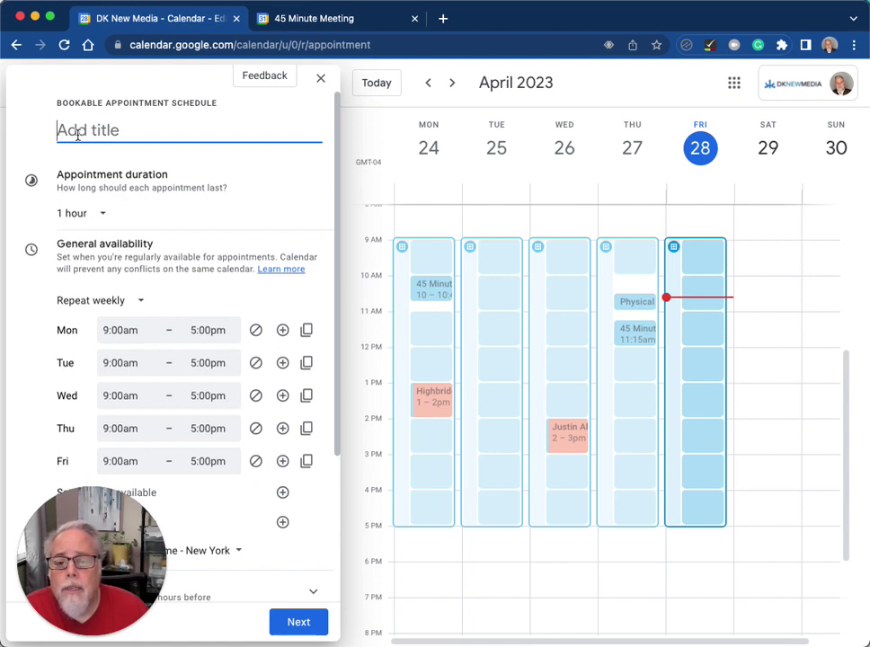
pyautogui.moveTo(106, 499); pyautogui.dragTo(734, 515)
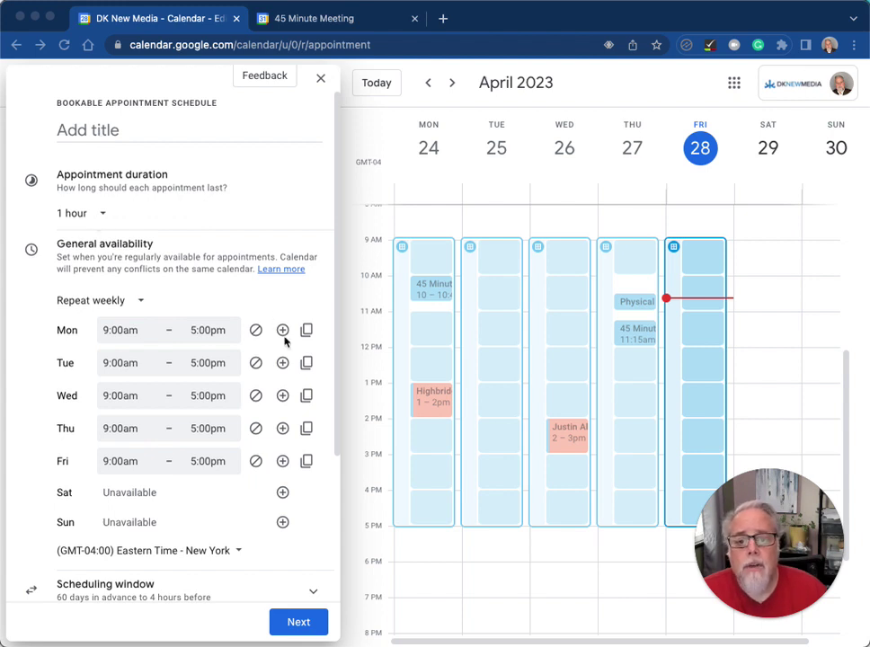
# Examine the new schedule's settings, including the scheduling window, booked appointment settings and calendars checked for availability
pyautogui.scroll(-5, 180, 335)
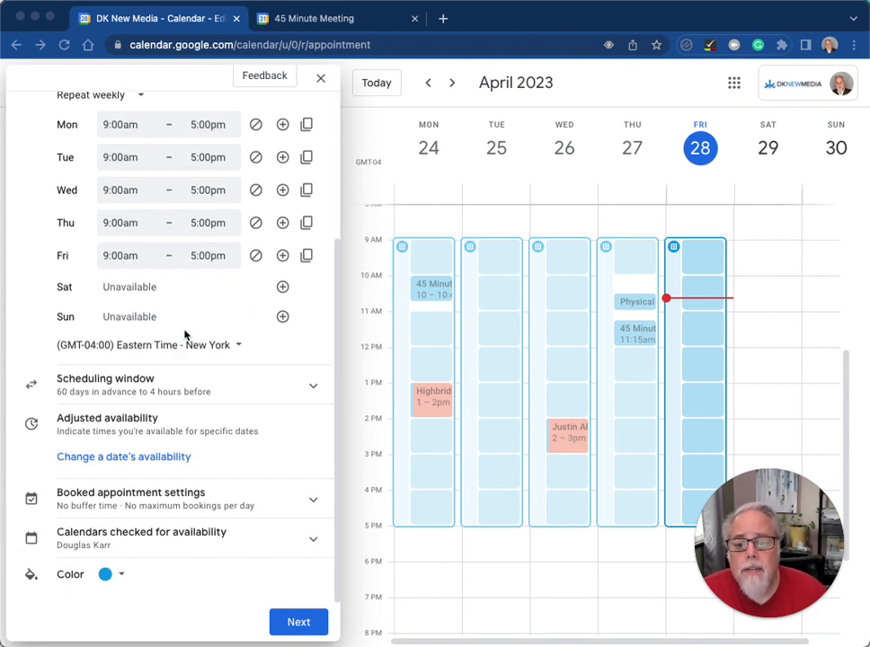
pyautogui.click(228, 389)
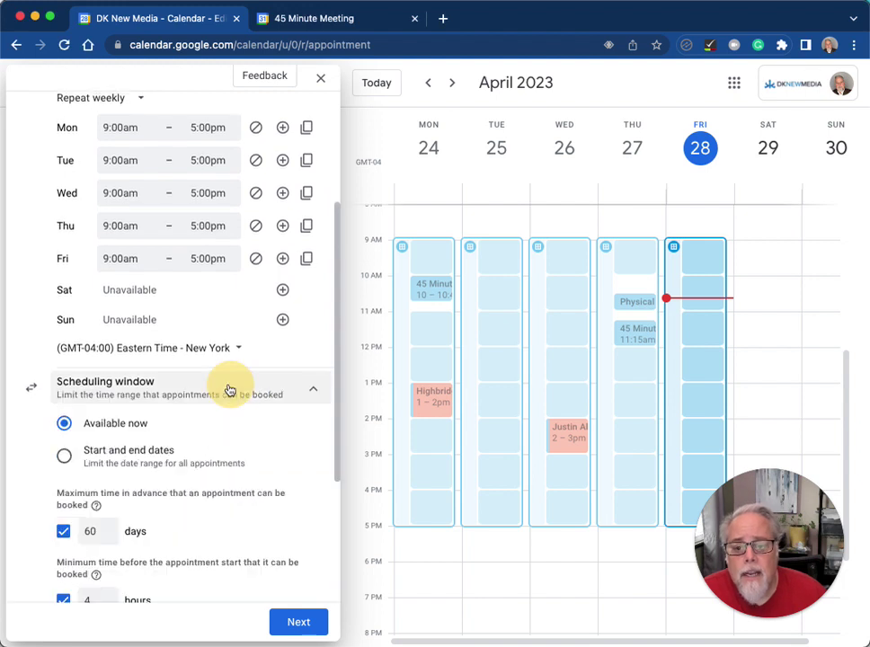
pyautogui.scroll(-3, 180, 350)
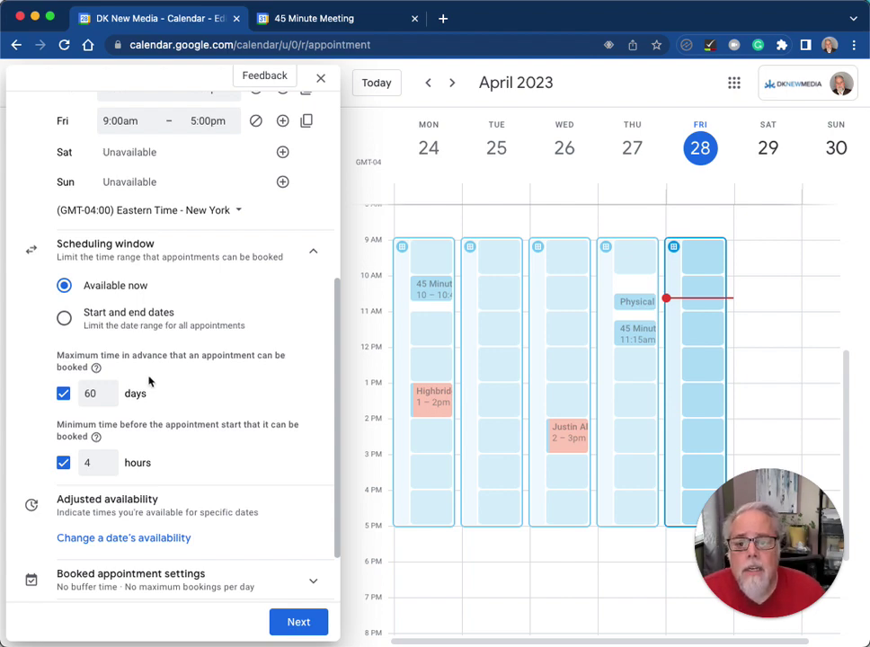
pyautogui.scroll(5, 177, 383)
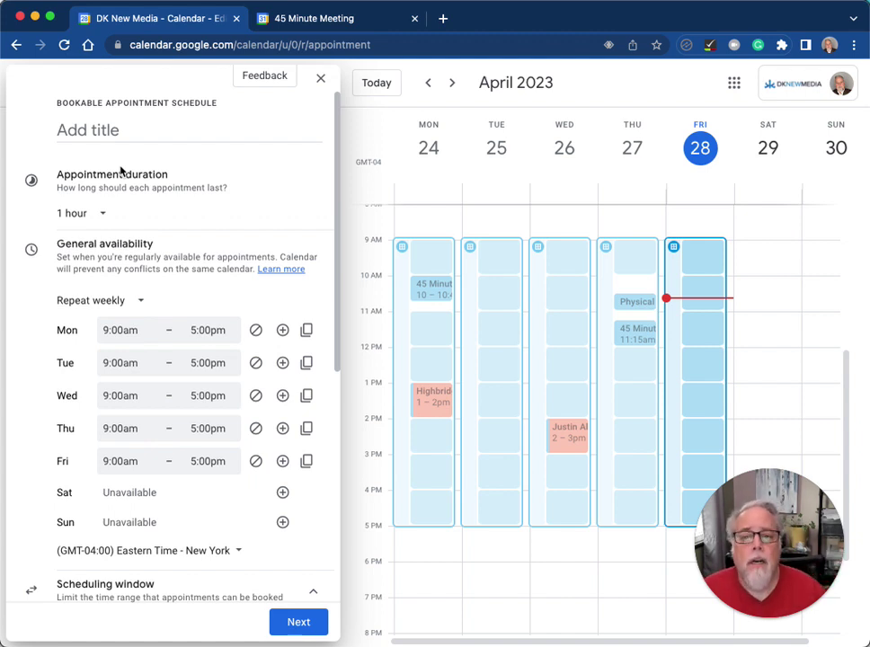
pyautogui.scroll(-3, 190, 290)
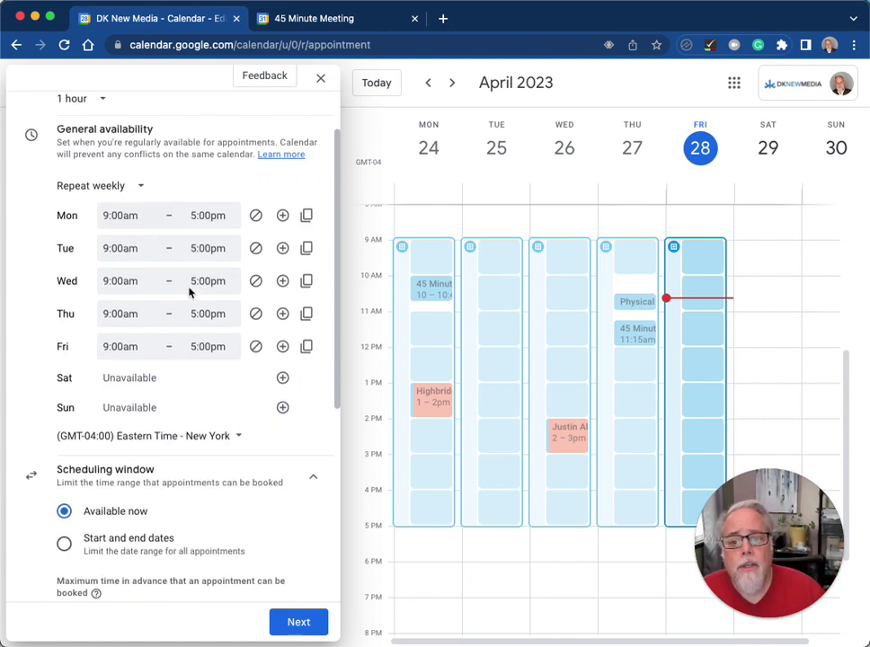
pyautogui.scroll(-8, 184, 293)
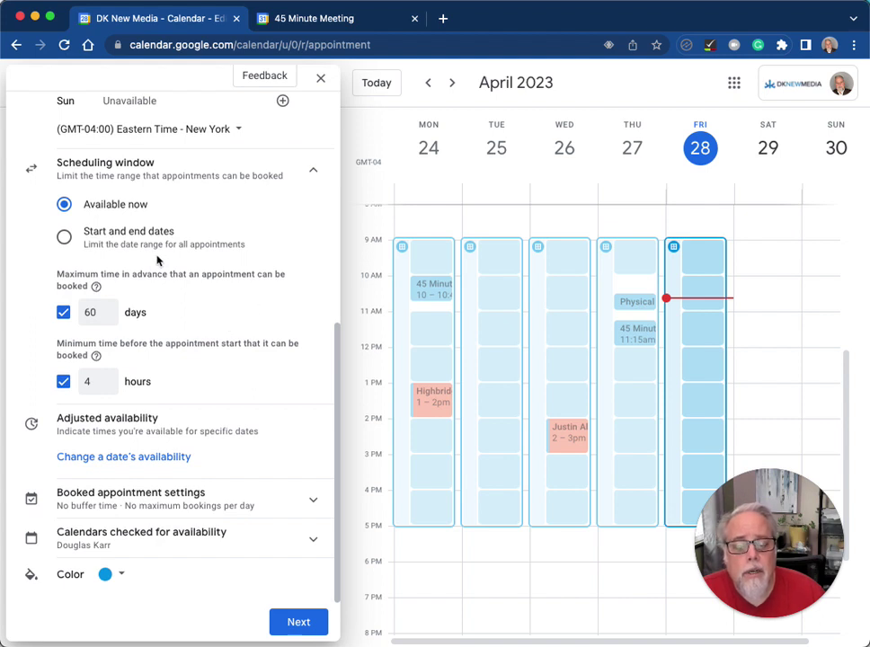
pyautogui.click(229, 502)
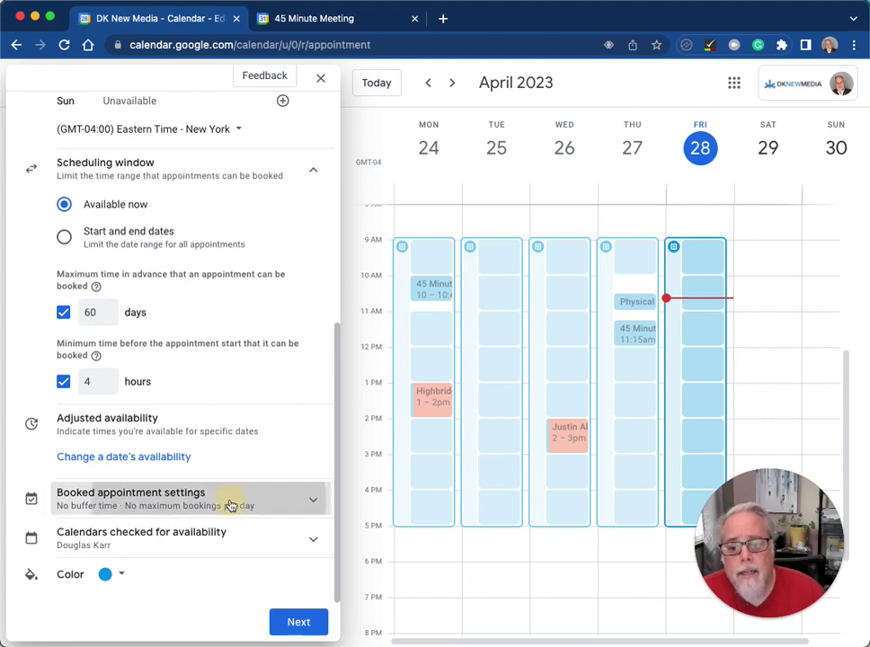
pyautogui.scroll(-4, 202, 498)
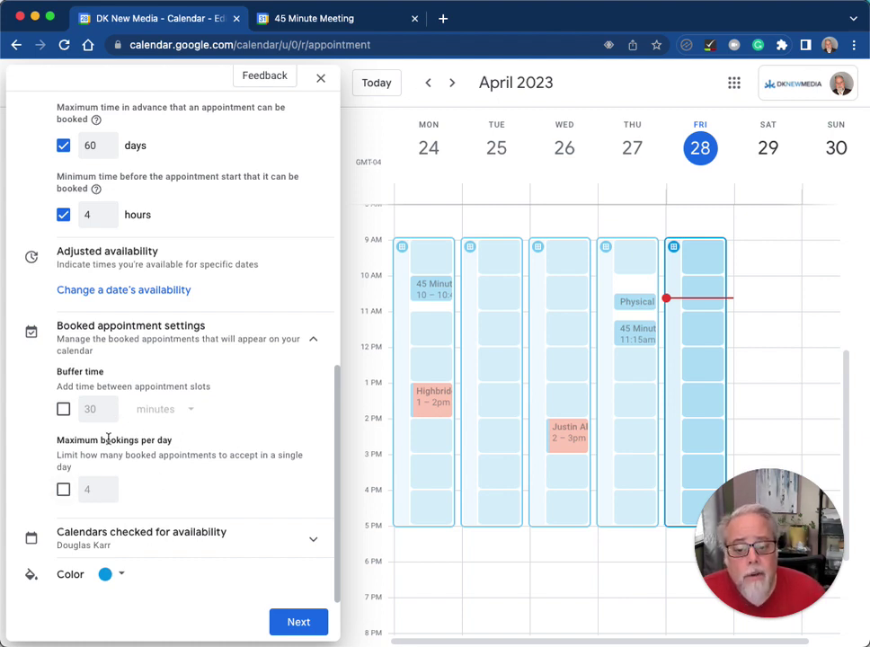
pyautogui.click(209, 535)
pyautogui.scroll(-1, 184, 512)
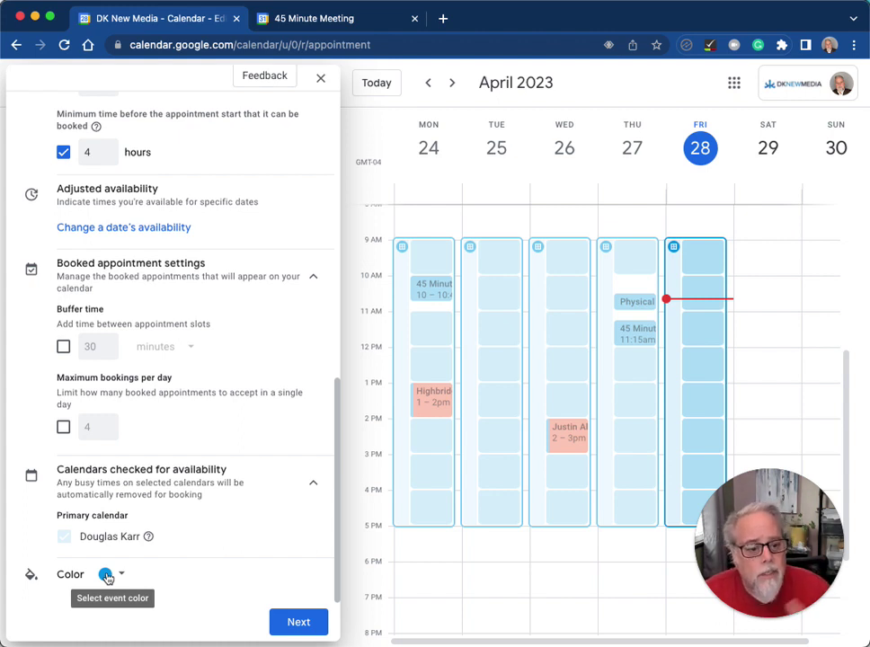
pyautogui.scroll(10, 176, 446)
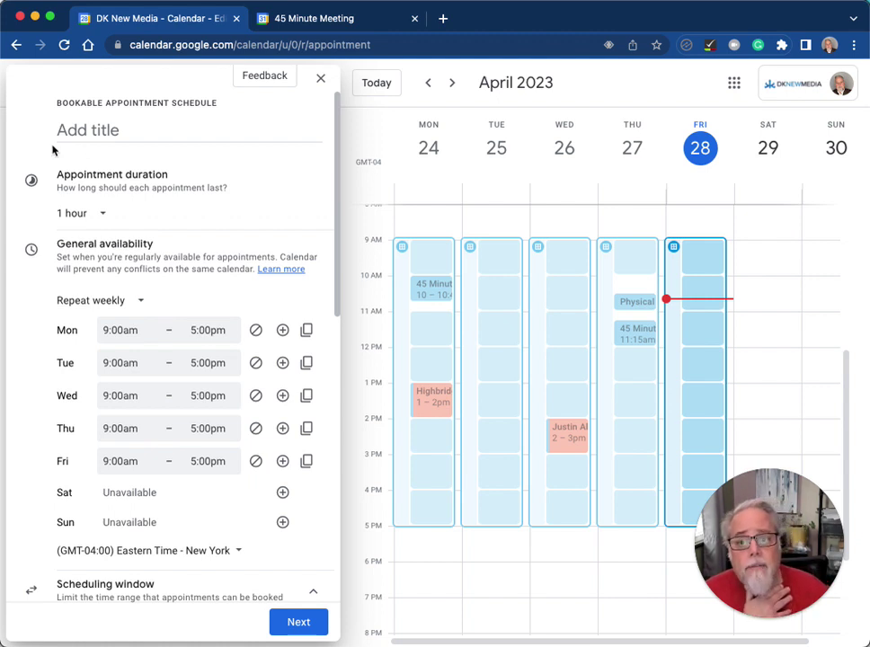
pyautogui.scroll(-10, 209, 205)
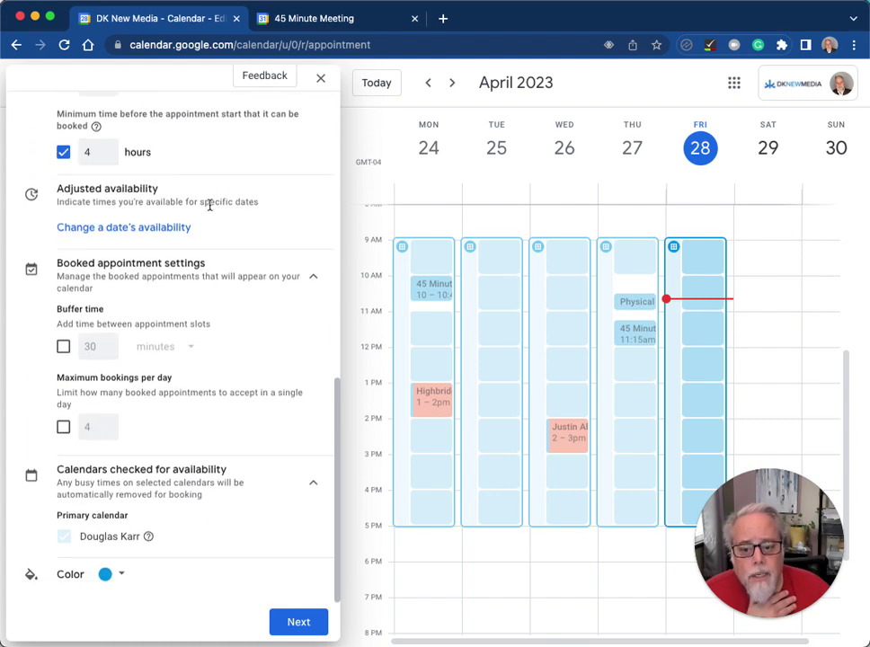
# Title the appointment schedule "Coffee Meet and Greet" and set the appointment duration to 15 minutes
pyautogui.scroll(10, 210, 205)
pyautogui.click(113, 132)
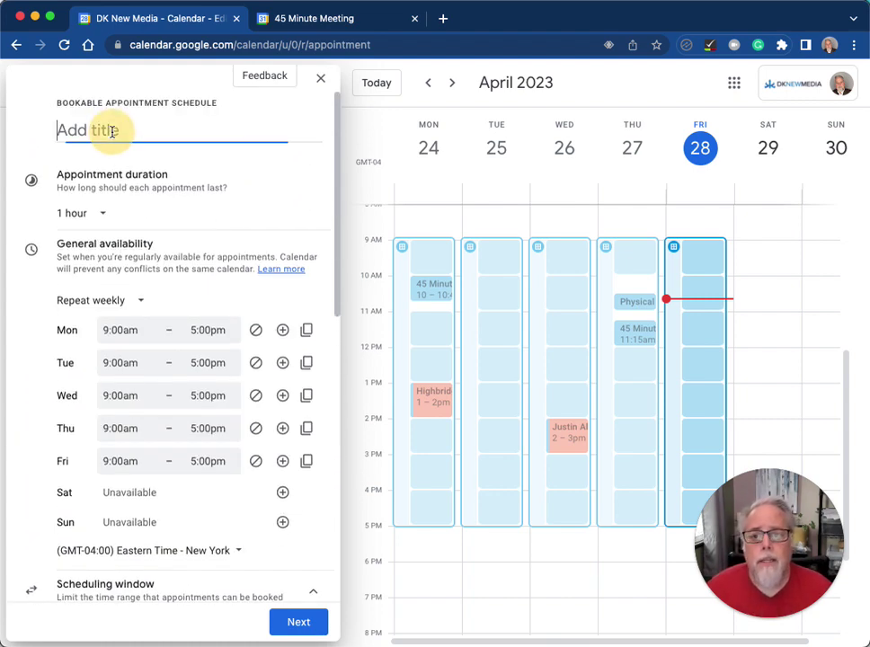
pyautogui.write('Test')
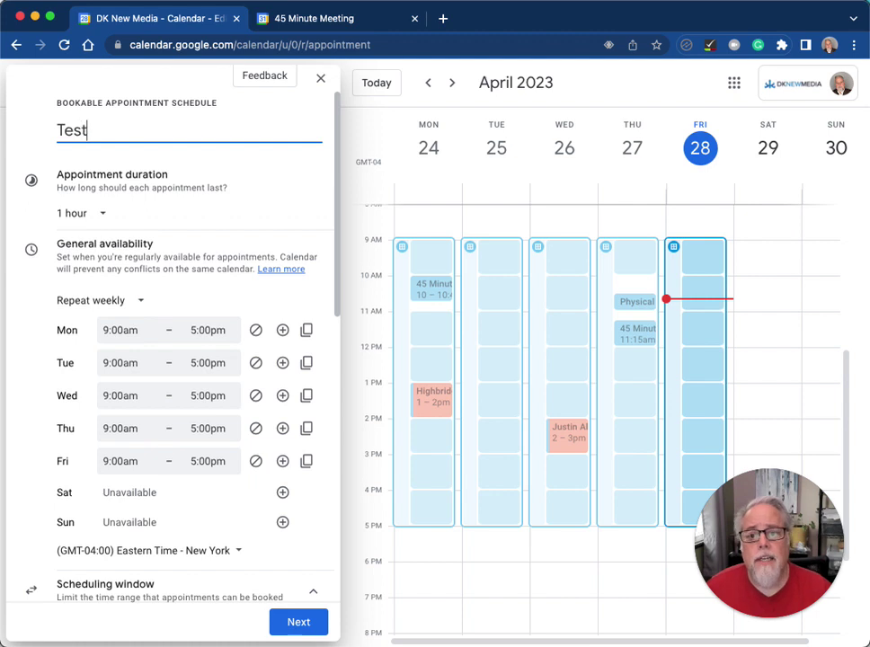
pyautogui.click(90, 215)
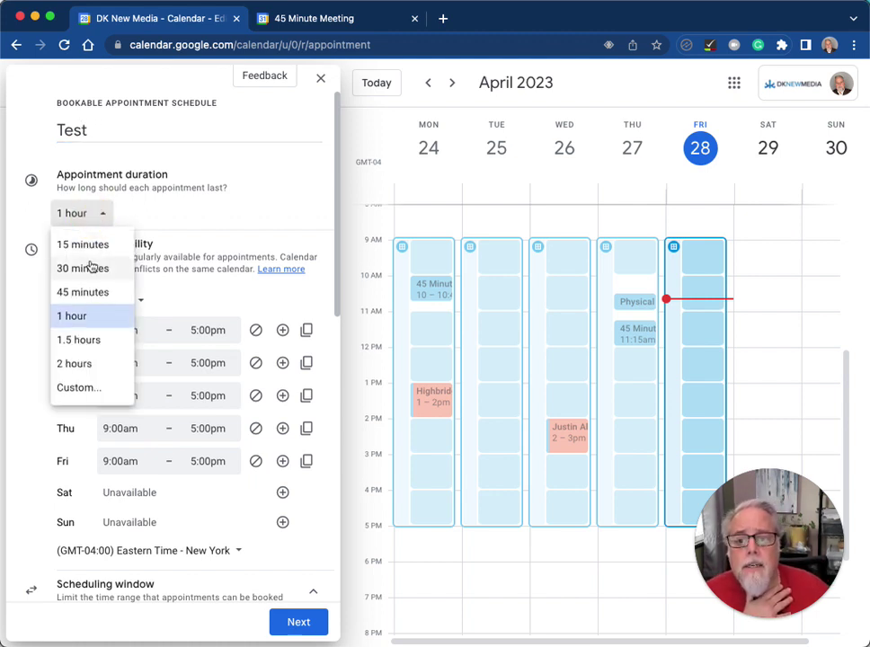
pyautogui.click(84, 244)
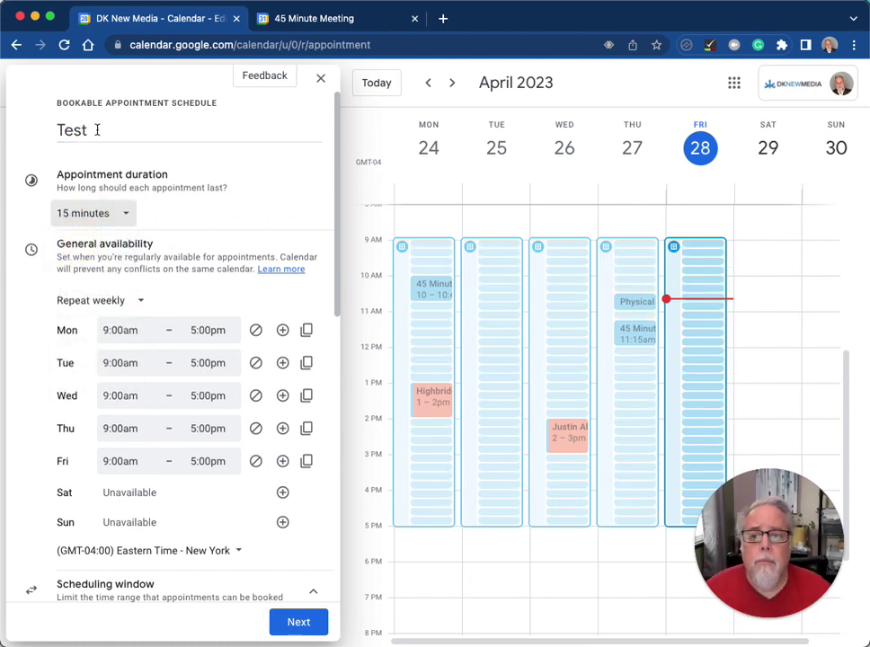
pyautogui.doubleClick(97, 129)
pyautogui.write('C')
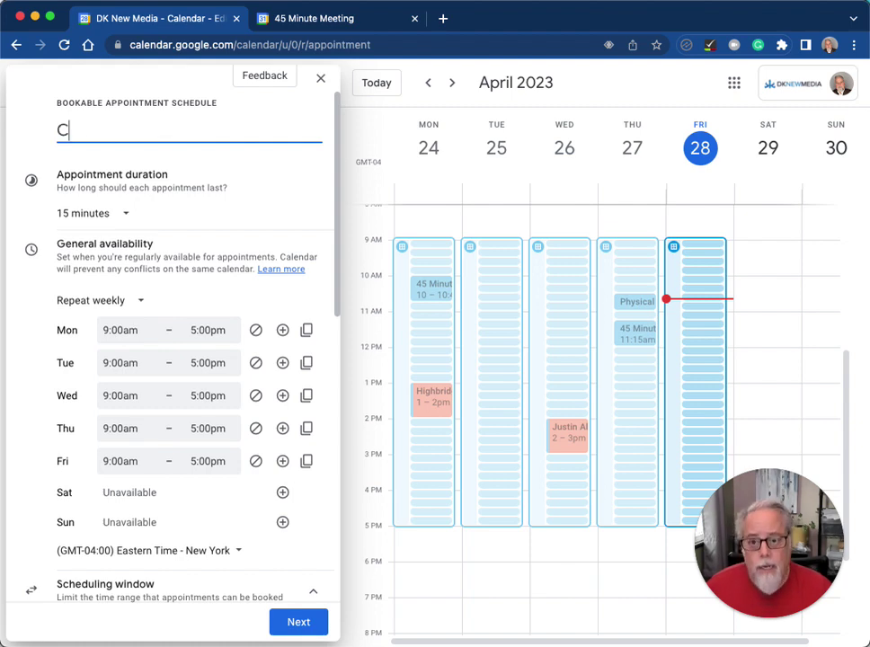
pyautogui.write('offee Meet ')
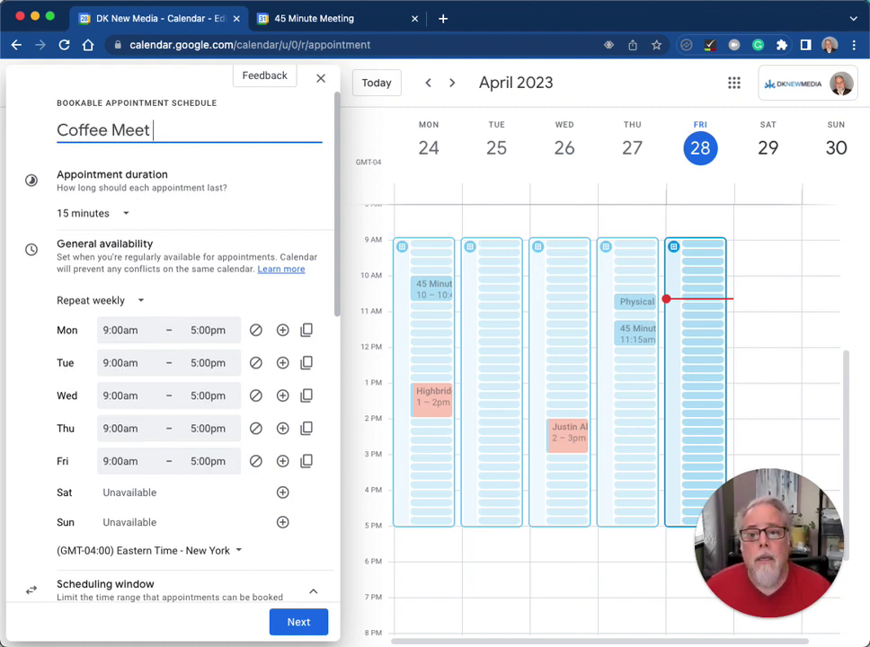
pyautogui.write('and Greet')
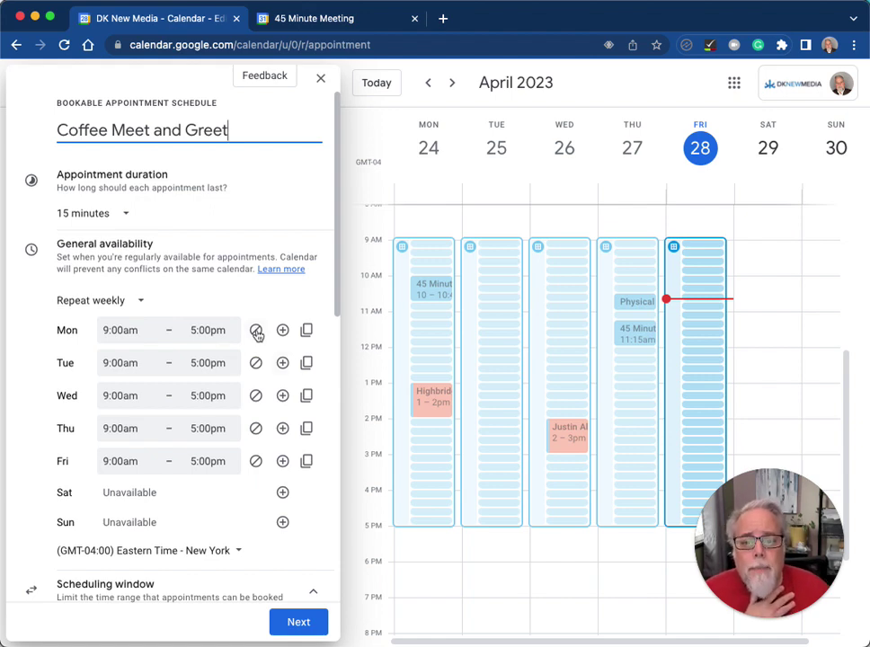
# Set Monday's availability to start at 4:00pm and copy Monday's hours to all the other weekdays
pyautogui.click(114, 330)
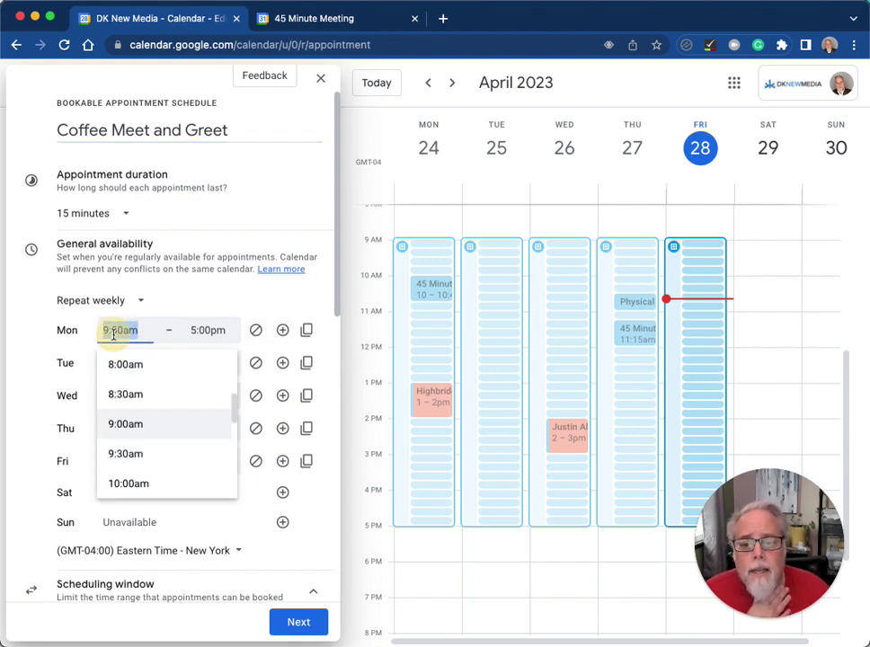
pyautogui.scroll(-8, 154, 438)
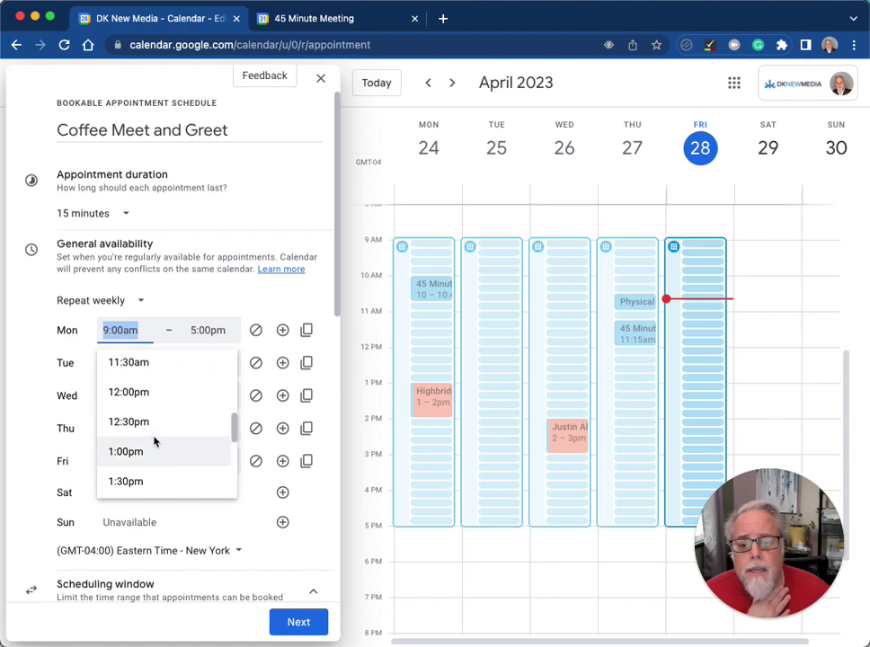
pyautogui.scroll(-2, 154, 440)
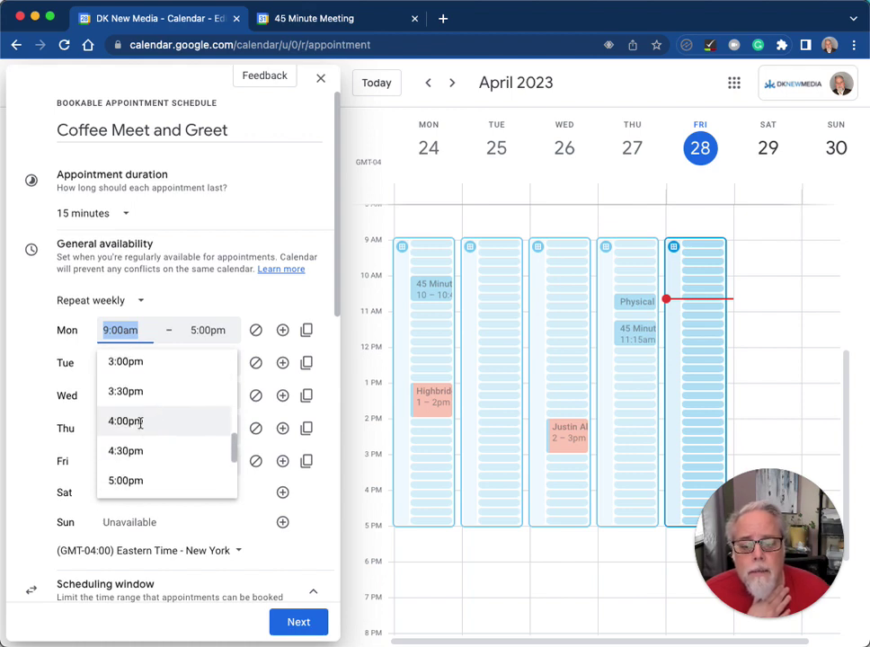
pyautogui.click(140, 421)
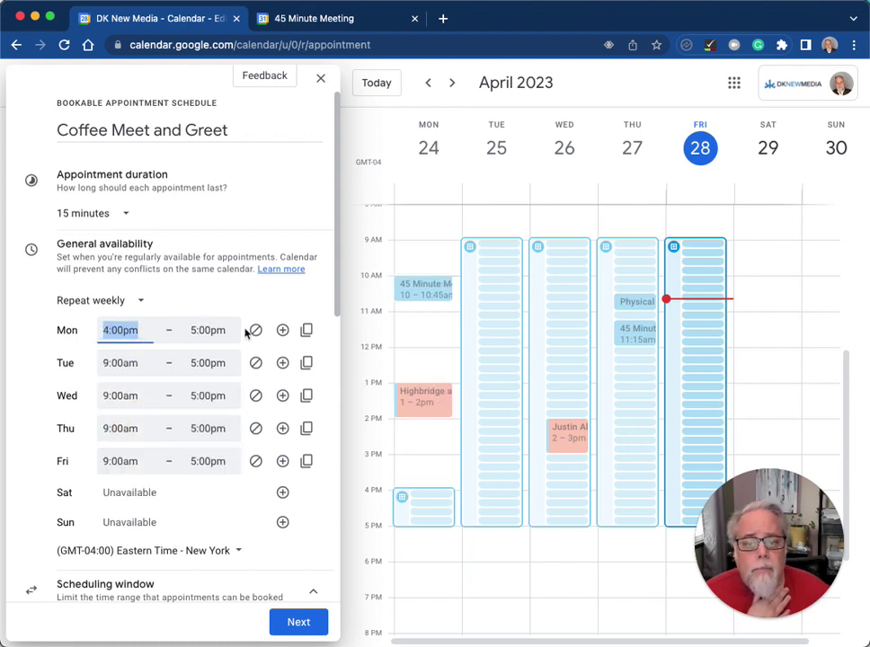
pyautogui.click(306, 331)
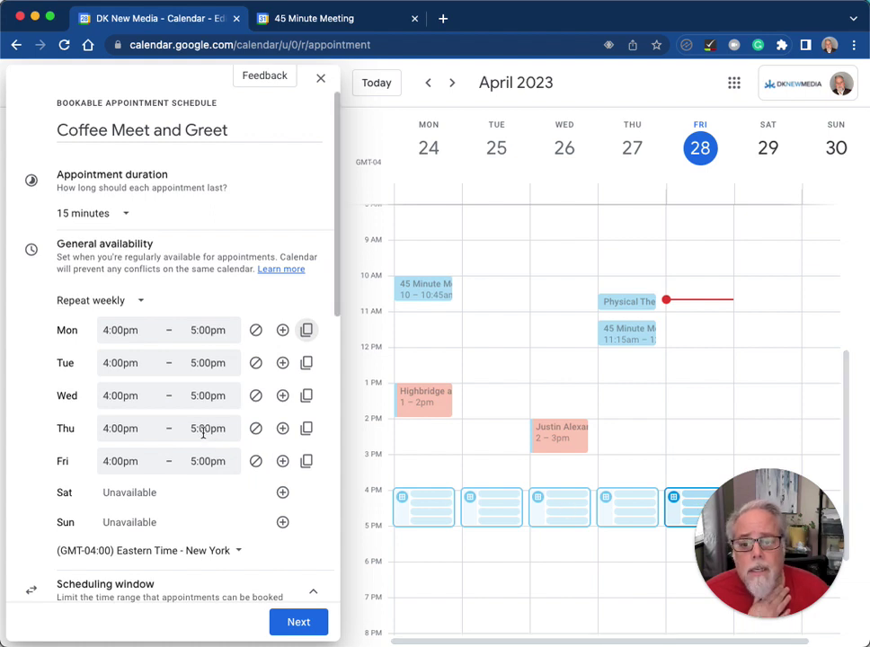
# Limit the scheduling window to a maximum of 7 days in advance and a minimum of 24 hours before the appointment
pyautogui.scroll(-2, 187, 435)
pyautogui.scroll(-3, 141, 439)
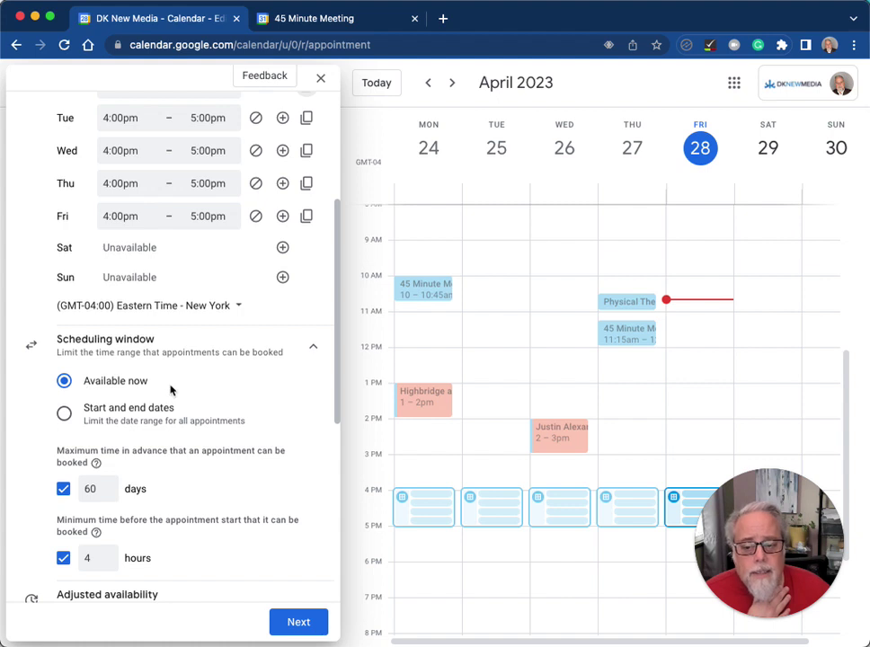
pyautogui.scroll(-2, 171, 389)
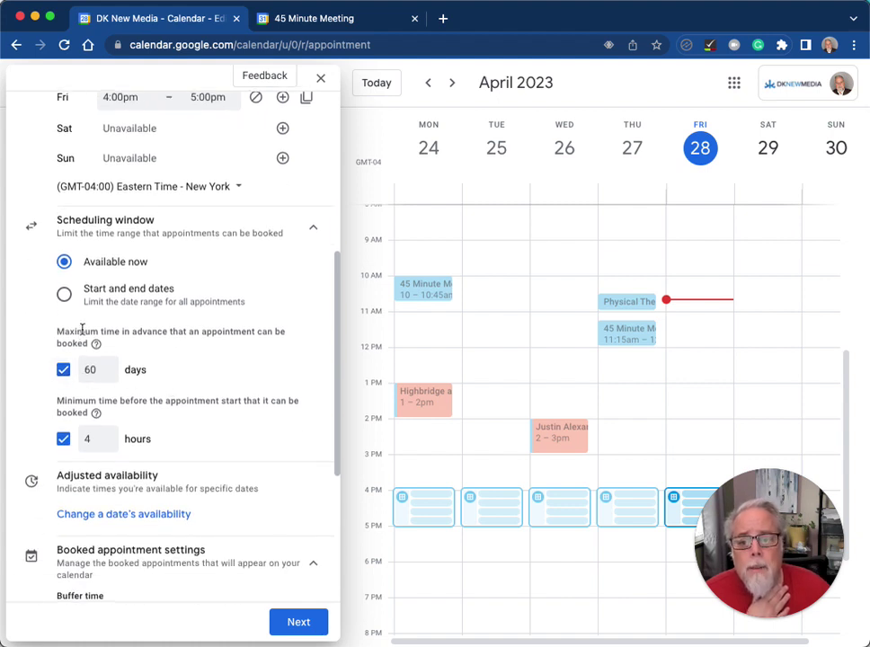
pyautogui.doubleClick(90, 370)
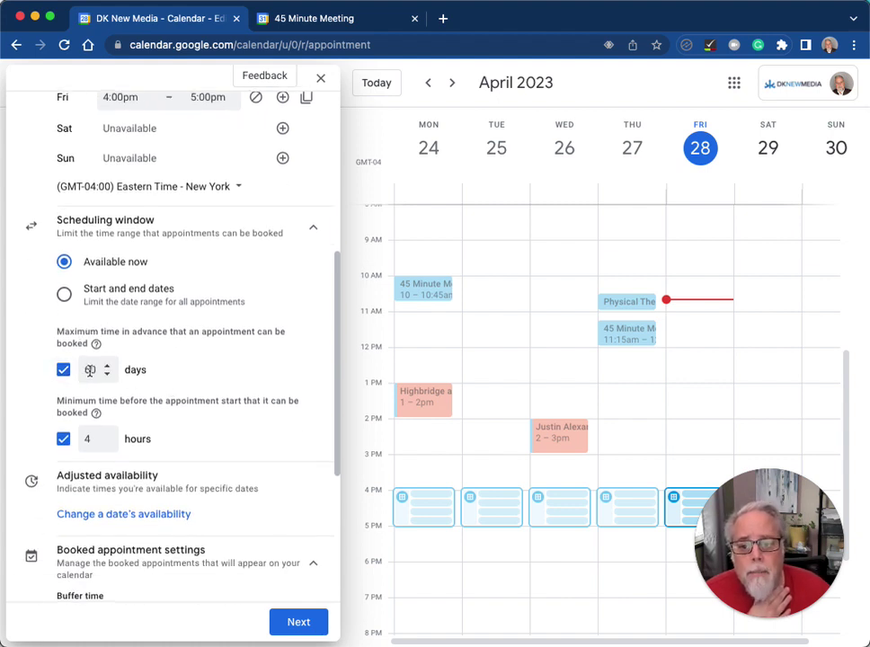
pyautogui.write('7')
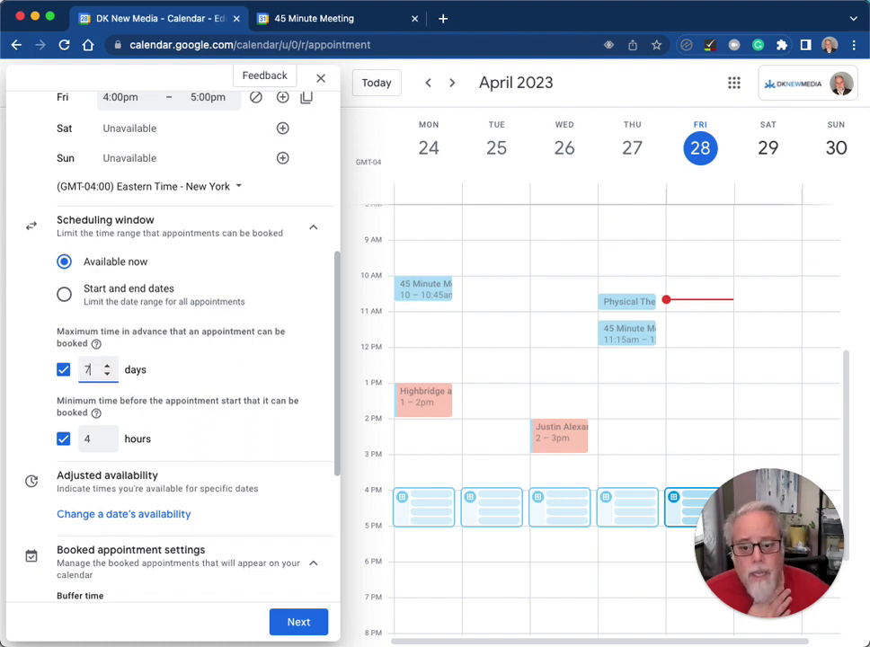
pyautogui.click(92, 438)
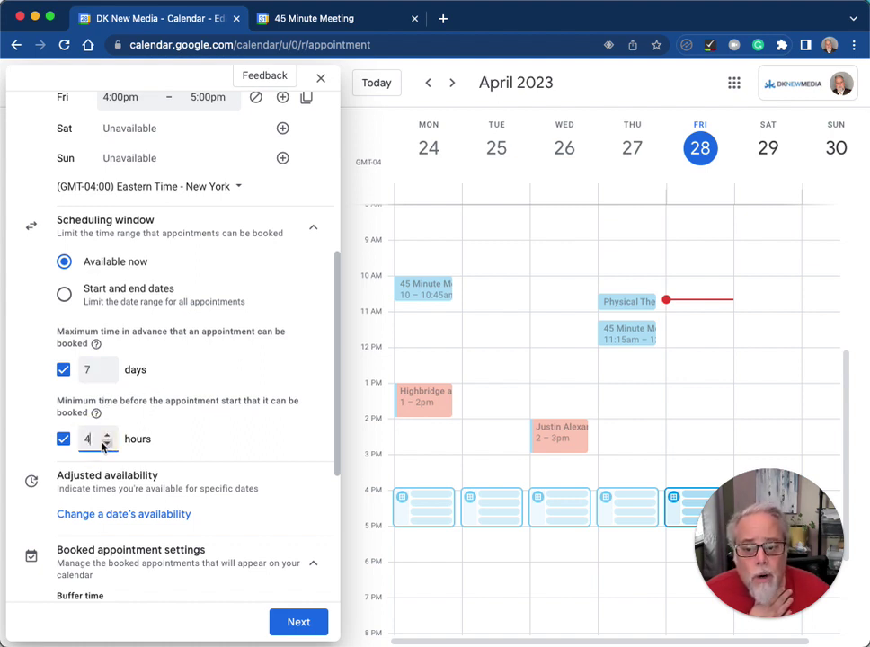
pyautogui.doubleClick(88, 439)
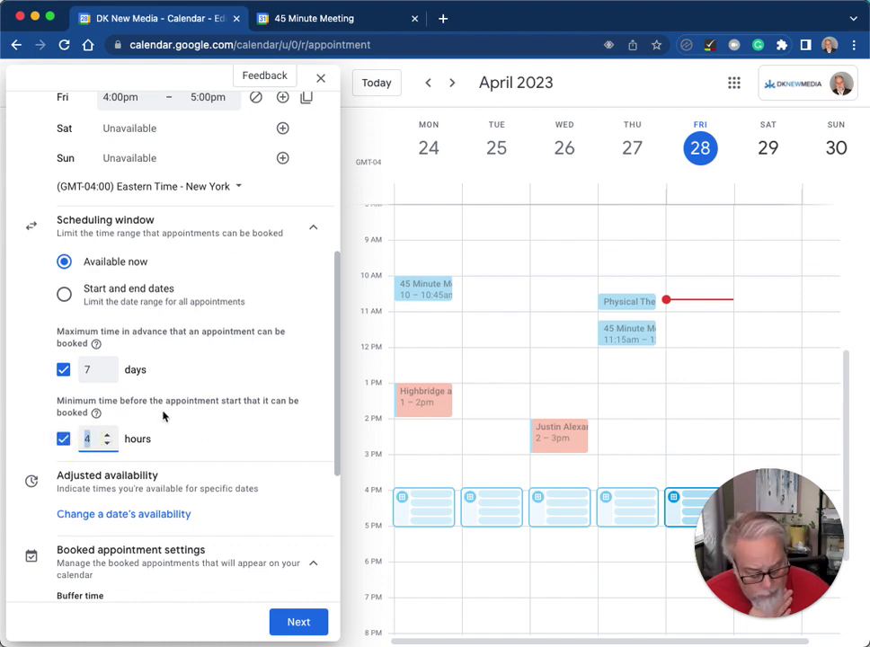
pyautogui.write('24')
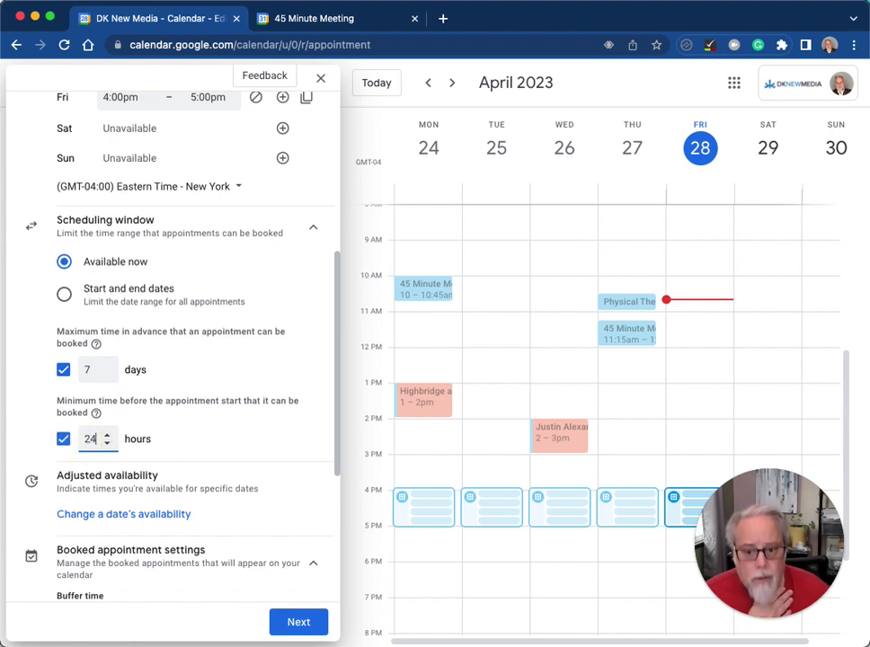
pyautogui.click(91, 371)
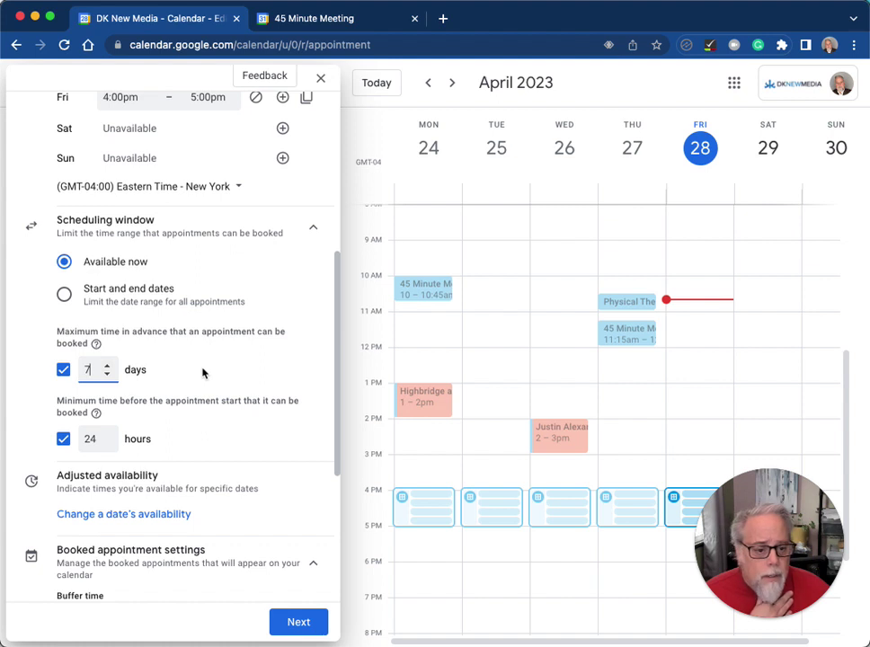
# Enable the maximum bookings per day limit and set it to 2
pyautogui.scroll(-5, 202, 373)
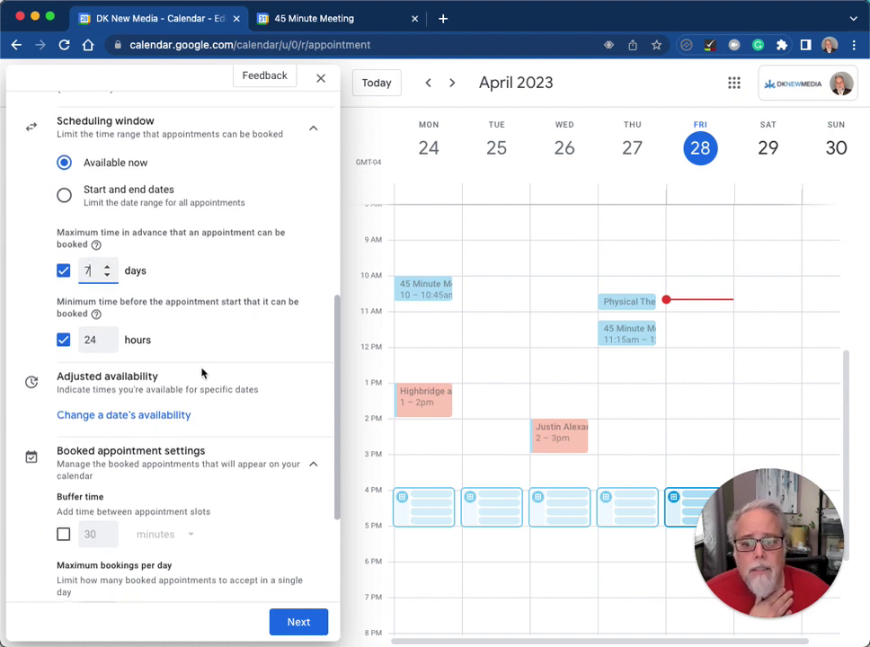
pyautogui.scroll(-1, 202, 372)
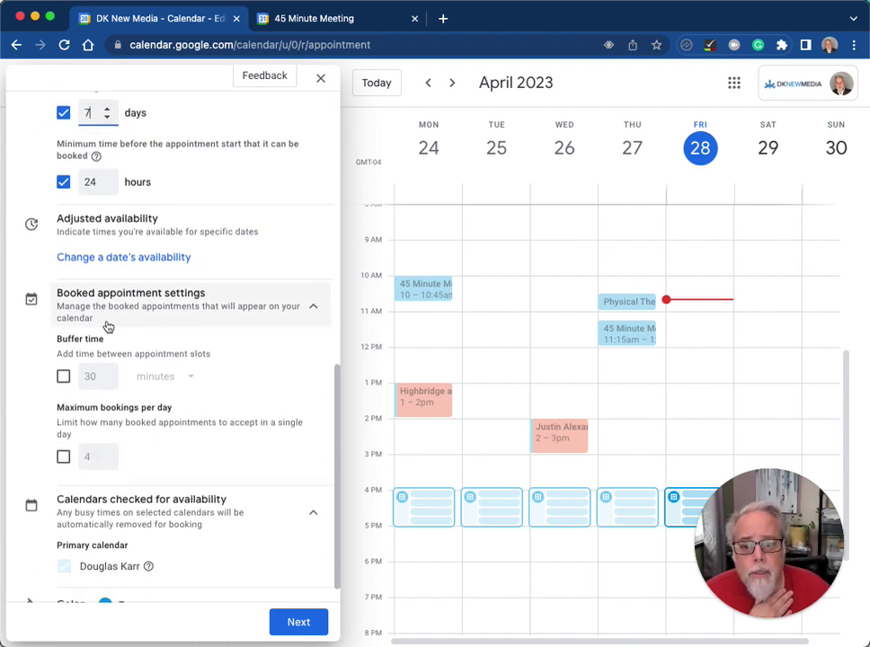
pyautogui.click(63, 377)
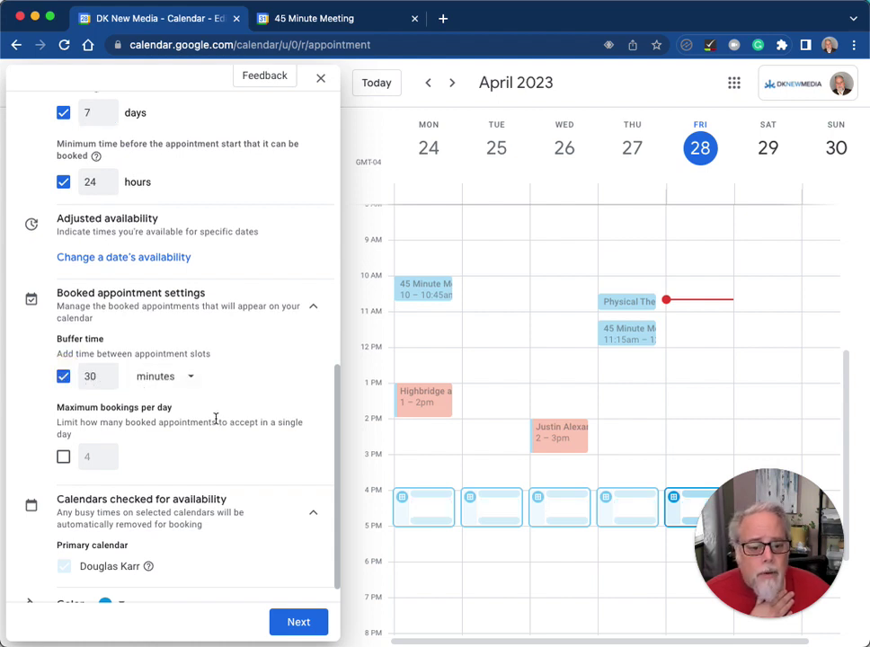
pyautogui.click(63, 377)
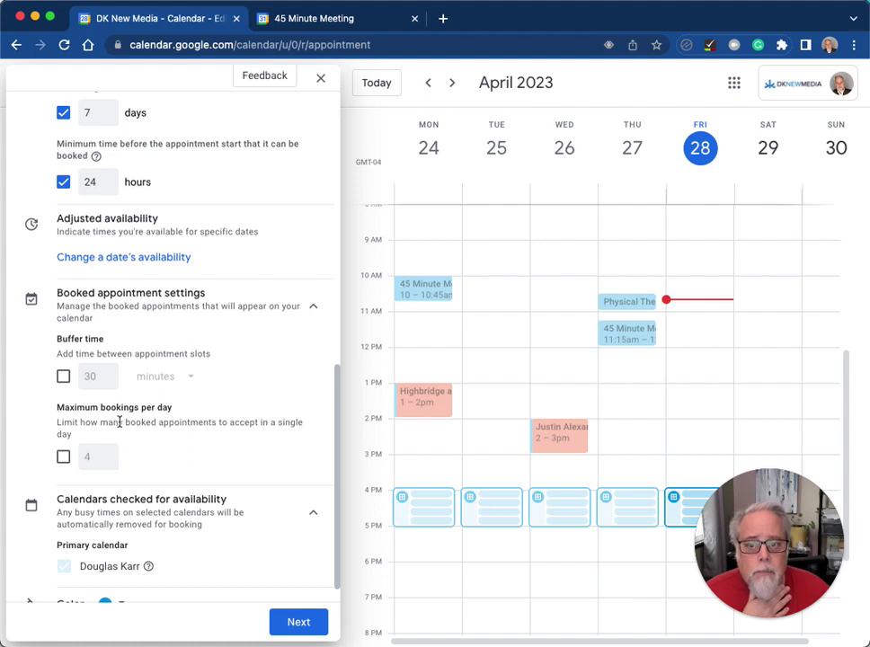
pyautogui.click(63, 456)
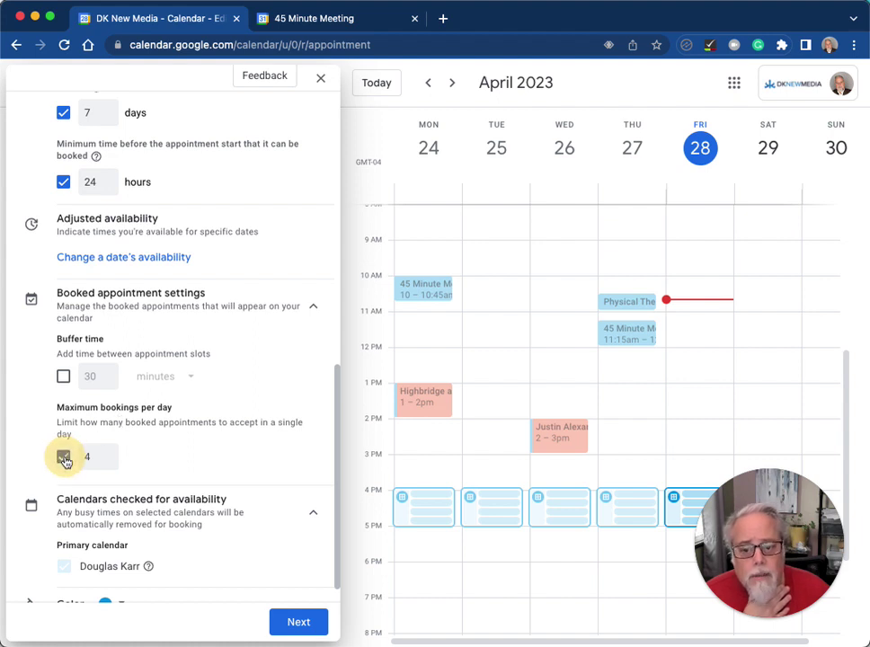
pyautogui.click(107, 462)
pyautogui.click(107, 462)
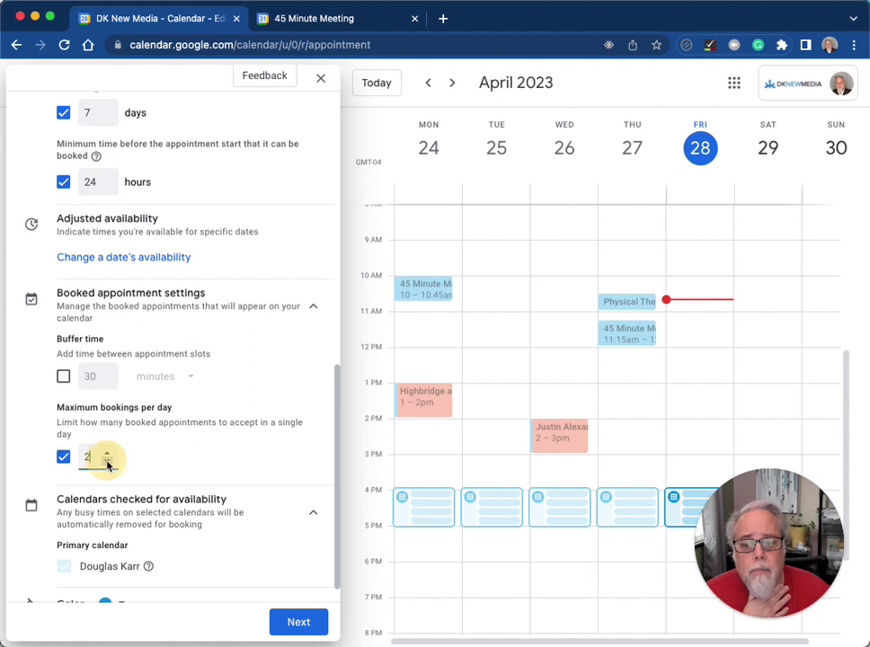
# Enable buffer time between appointment slots and set it to 15 minutes
pyautogui.click(62, 376)
pyautogui.doubleClick(89, 375)
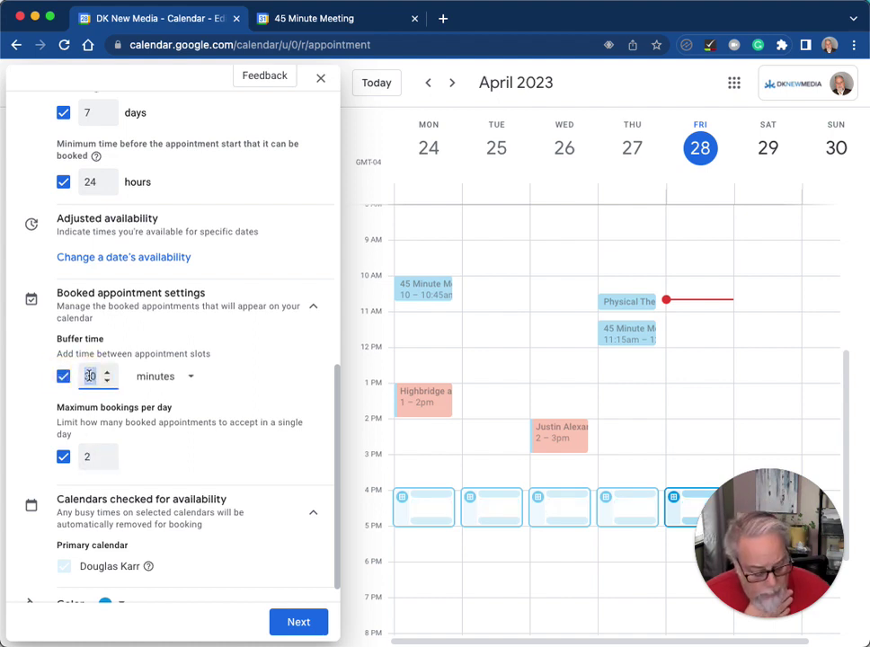
pyautogui.write('15')
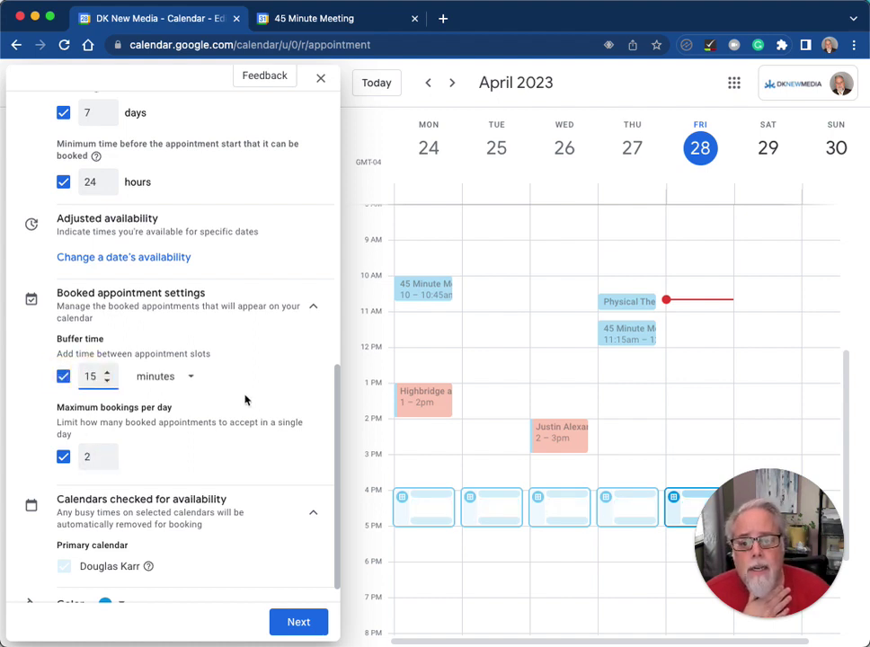
pyautogui.click(231, 423)
# Set the schedule's color to the lighter green and proceed to the booking page settings
pyautogui.scroll(-1, 227, 438)
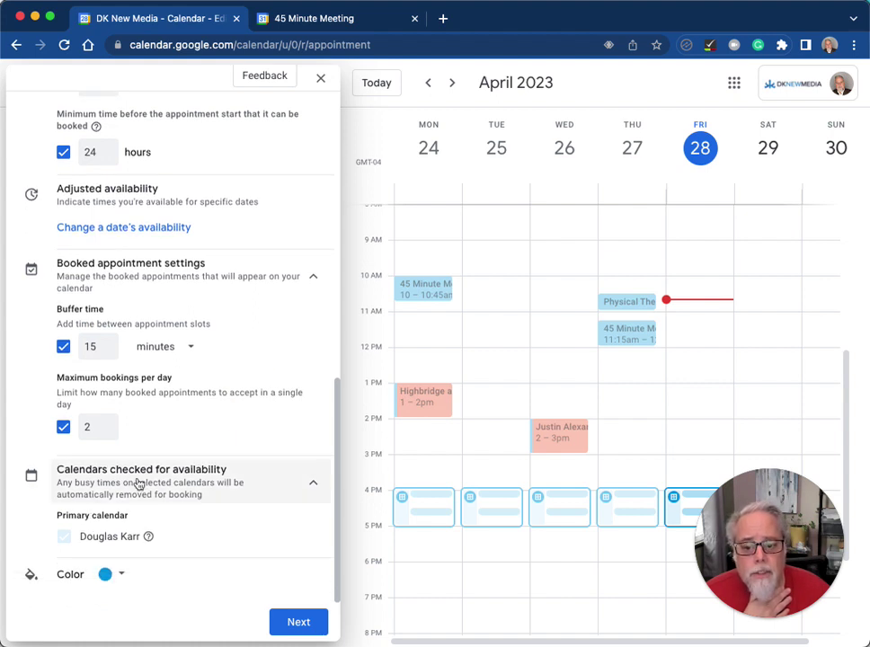
pyautogui.click(112, 575)
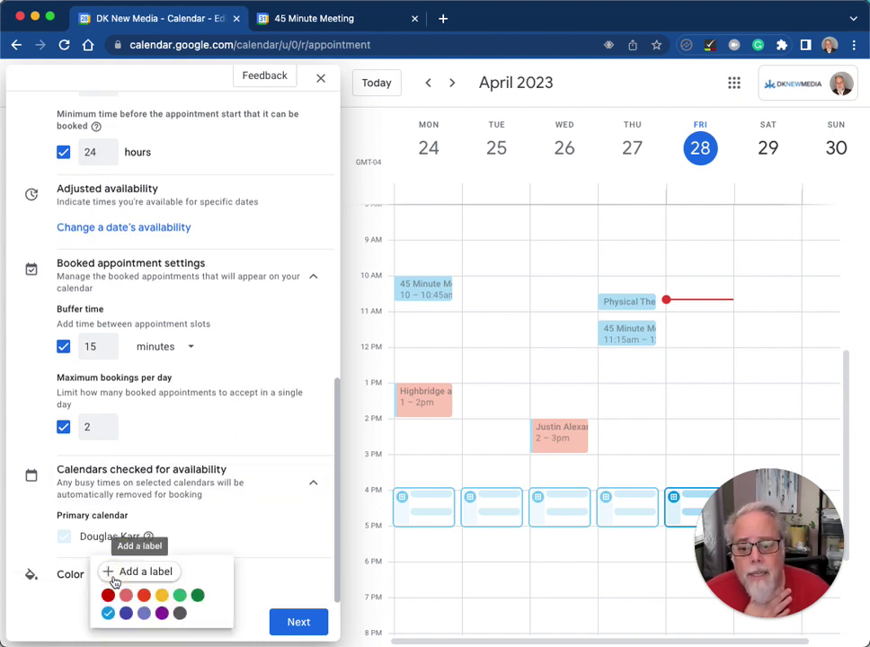
pyautogui.click(180, 598)
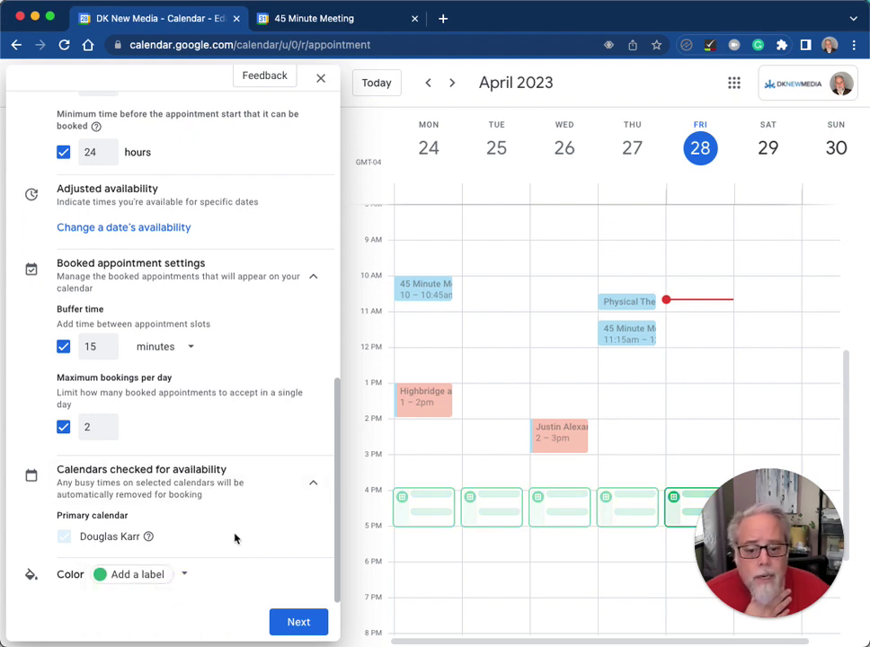
pyautogui.click(296, 624)
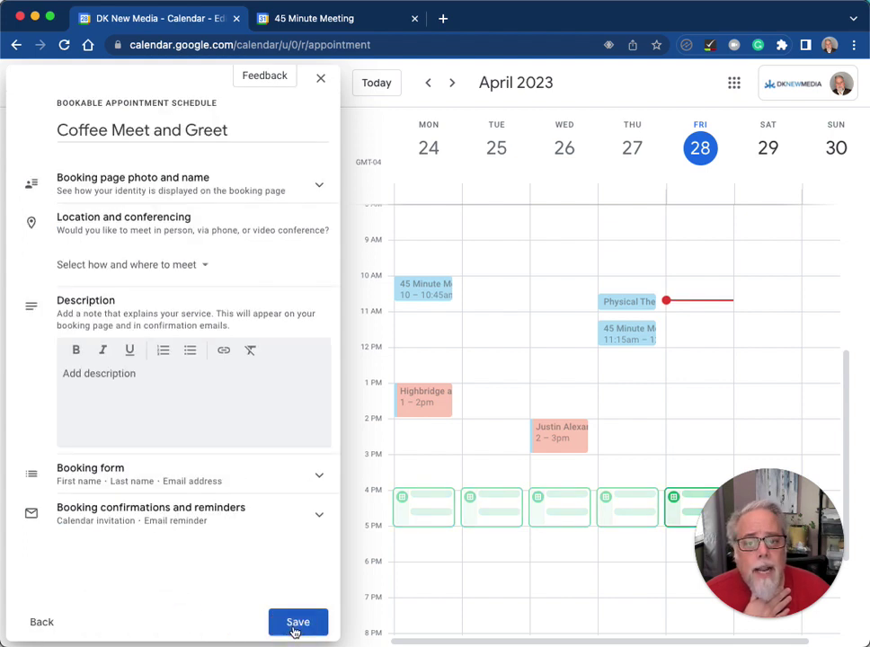
# Expand the booking page photo and name details and set the meeting location to Google Meet video conferencing
pyautogui.click(174, 195)
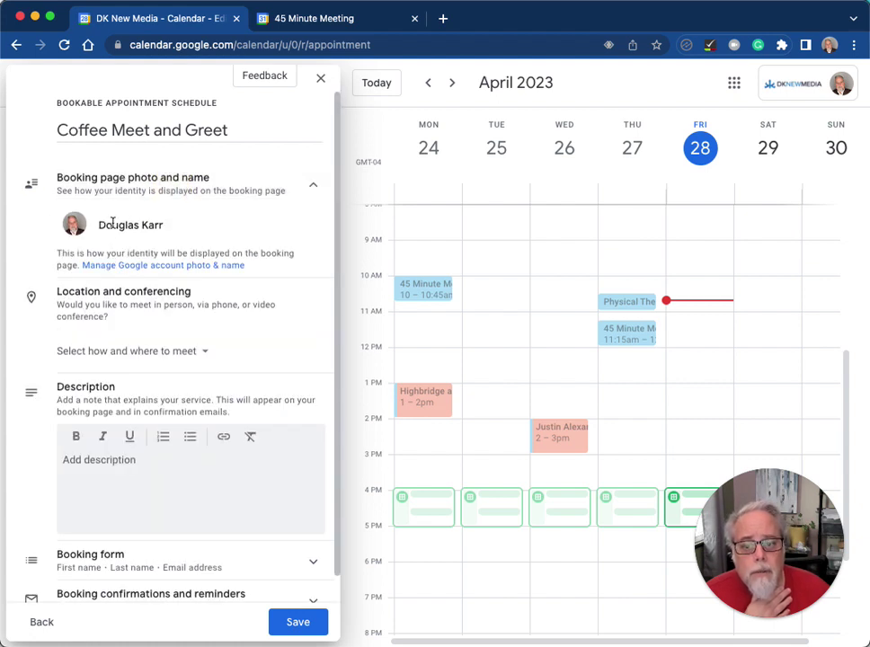
pyautogui.click(134, 351)
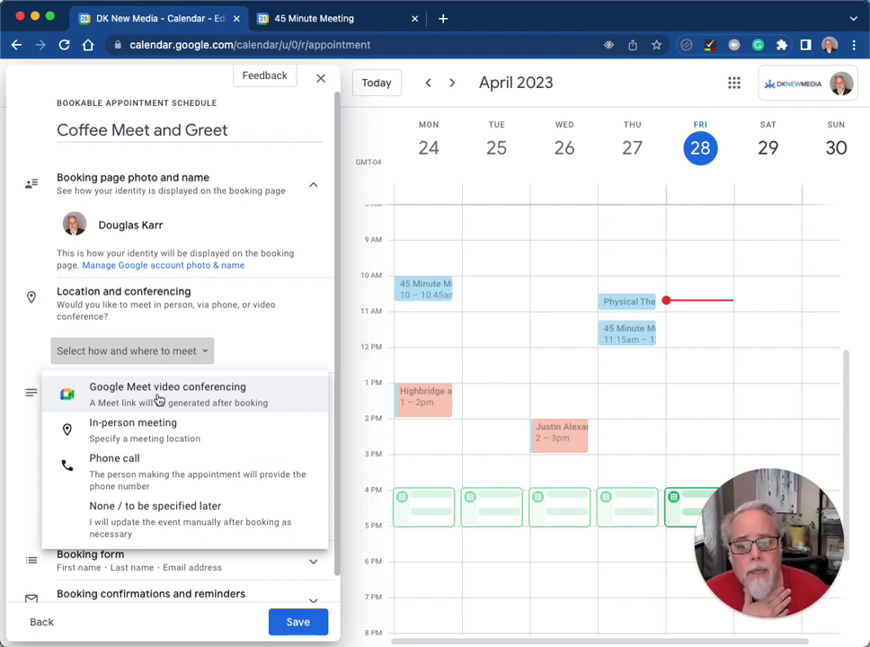
pyautogui.click(159, 399)
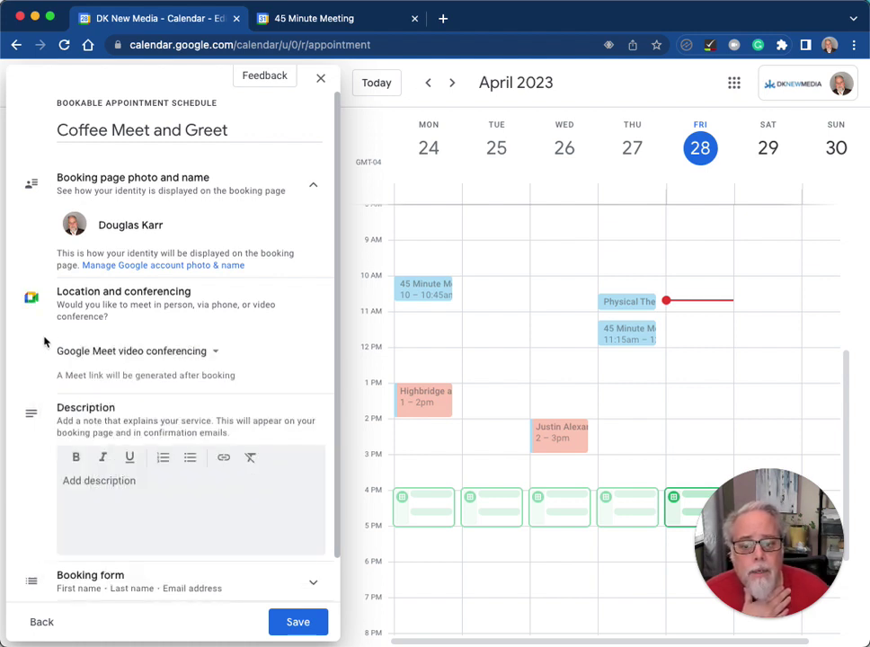
# Enter a description inviting people to "Meet and Greet" the host, given by first name, "from Martech Zone"
pyautogui.scroll(-2, 277, 366)
pyautogui.click(135, 447)
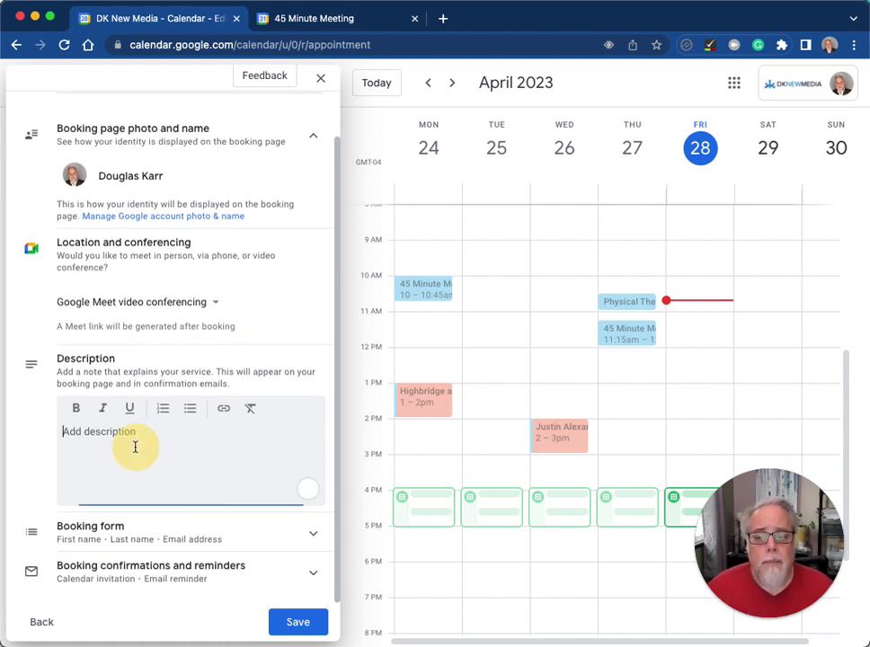
pyautogui.write('Meet ')
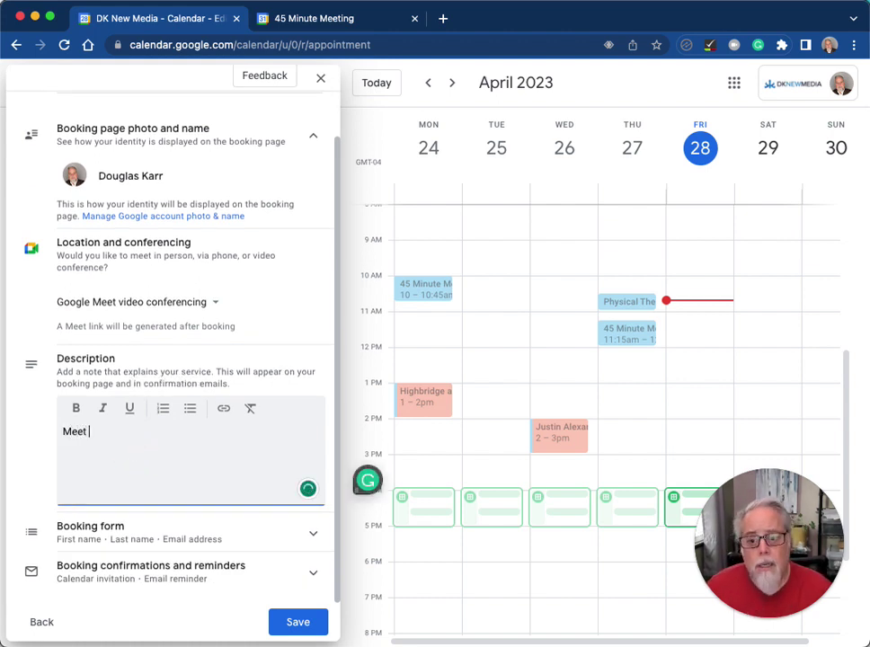
pyautogui.write('and Greet Do')
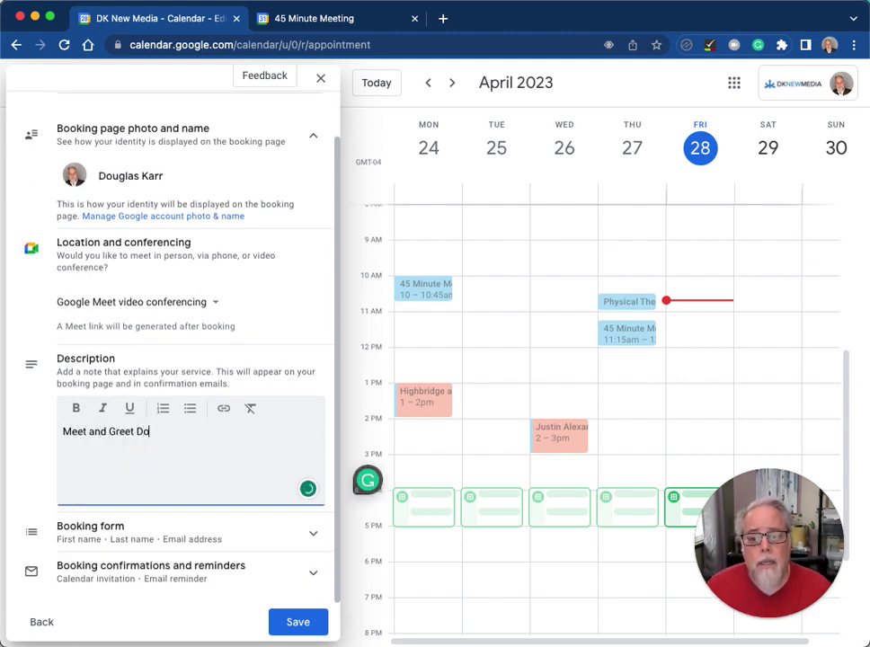
pyautogui.write('uglas from Ma')
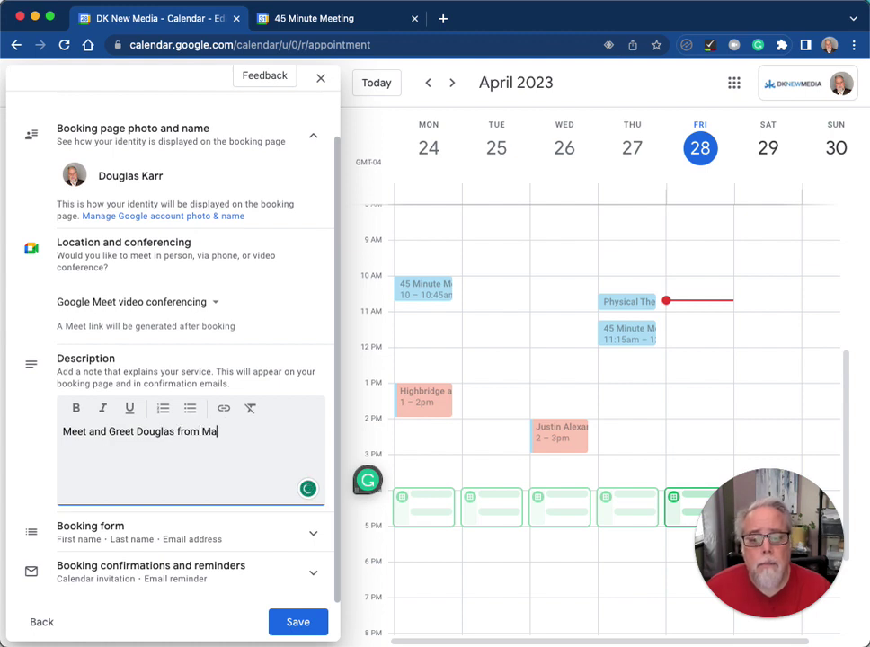
pyautogui.write('rtech Zone')
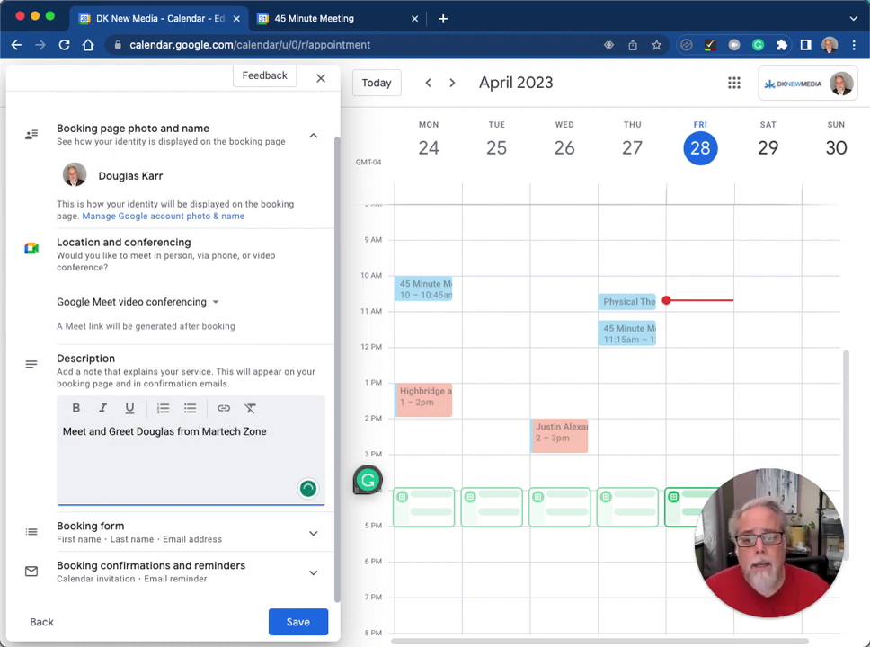
# Add a required custom item named "Company Name" to the booking form
pyautogui.click(216, 539)
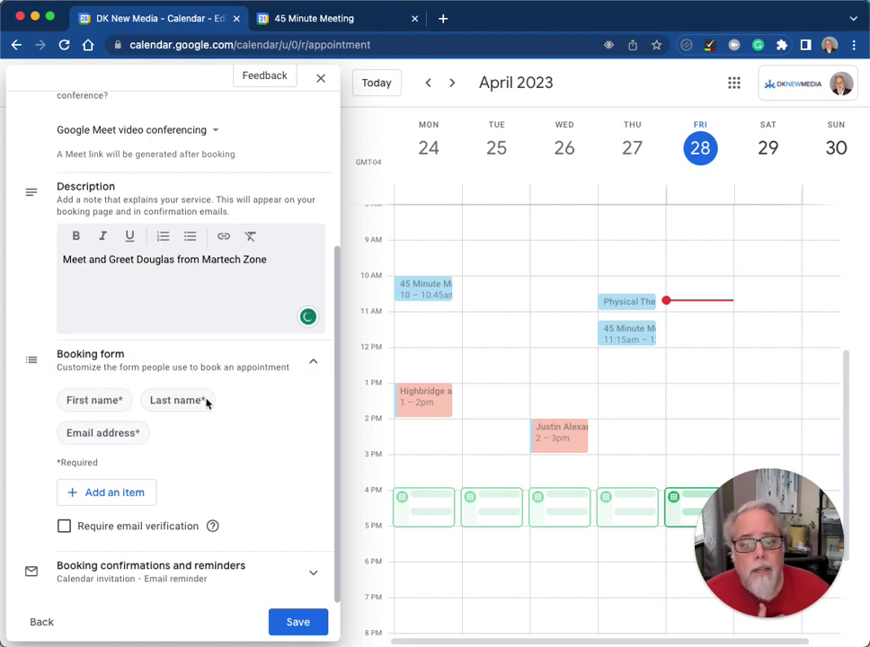
pyautogui.click(125, 500)
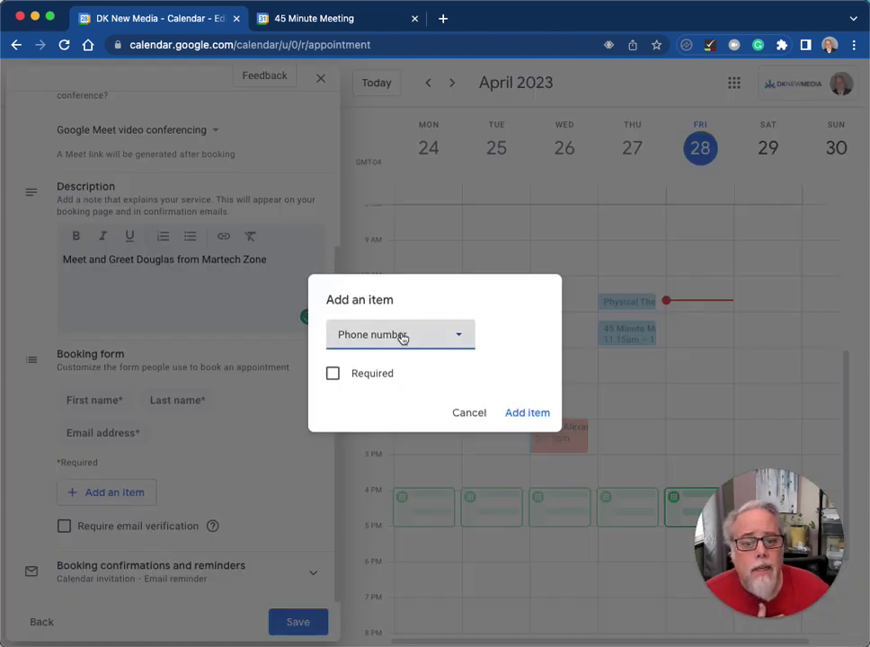
pyautogui.click(401, 339)
pyautogui.click(385, 391)
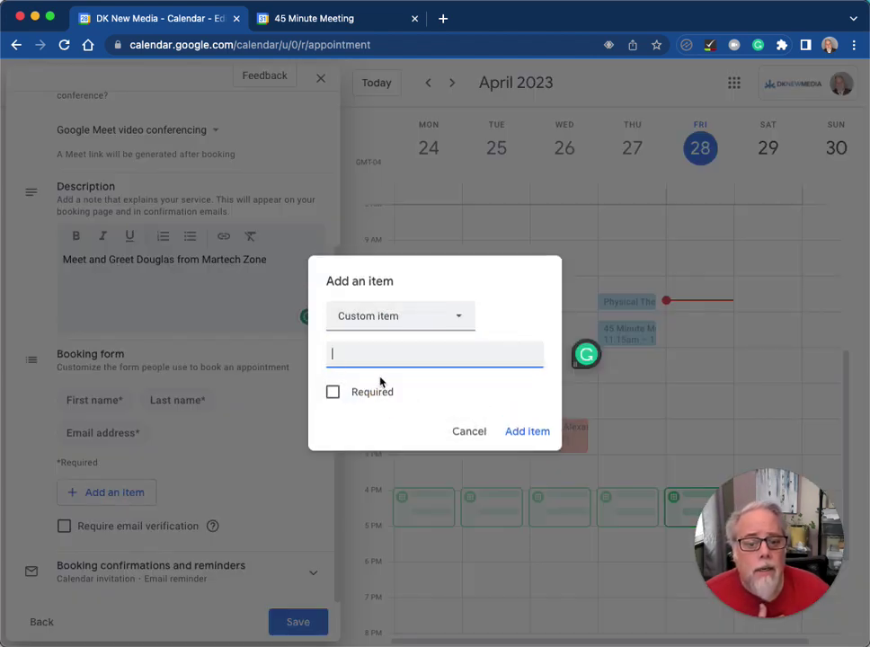
pyautogui.write('Compa')
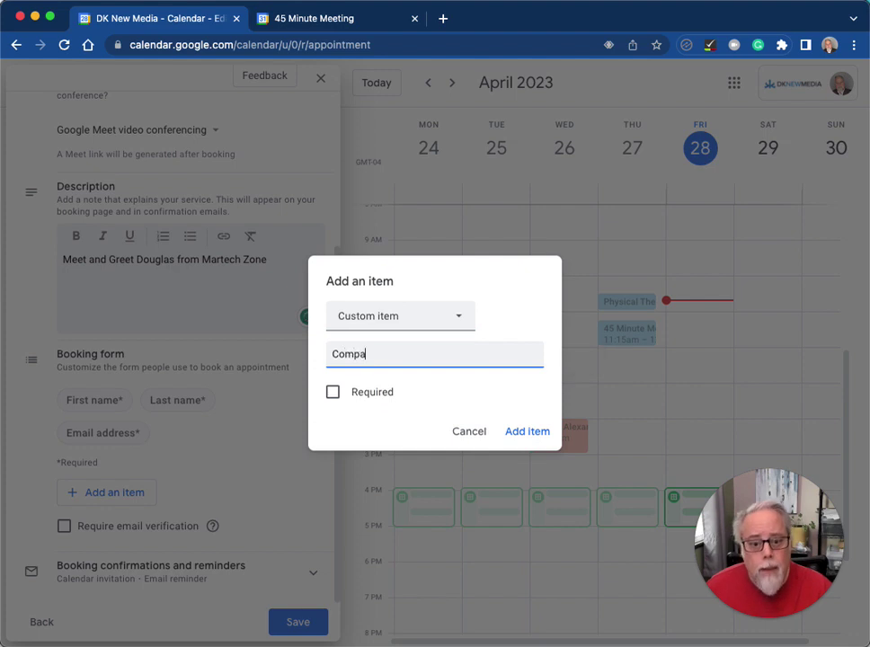
pyautogui.write('ny ')
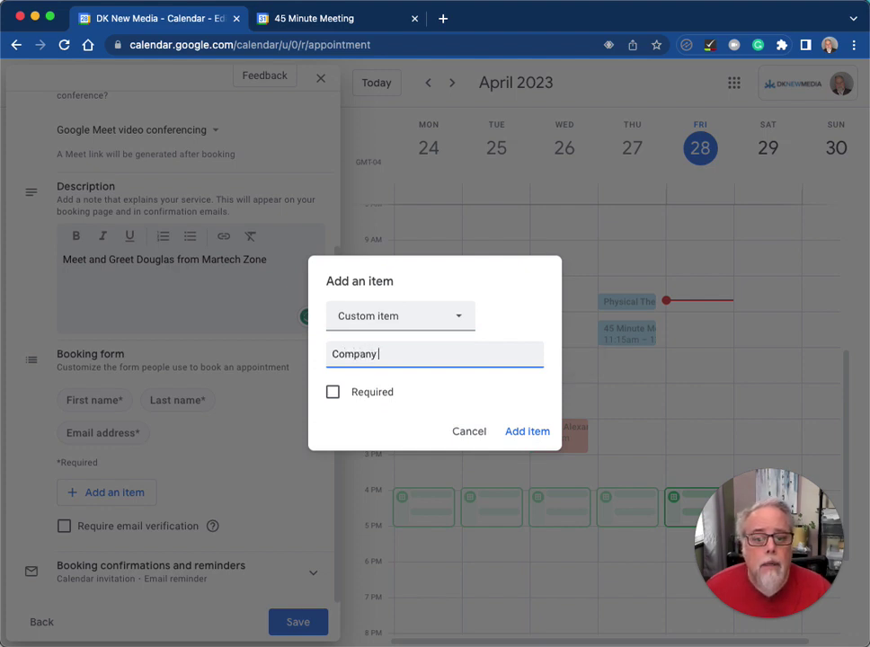
pyautogui.write('Name')
pyautogui.click(332, 392)
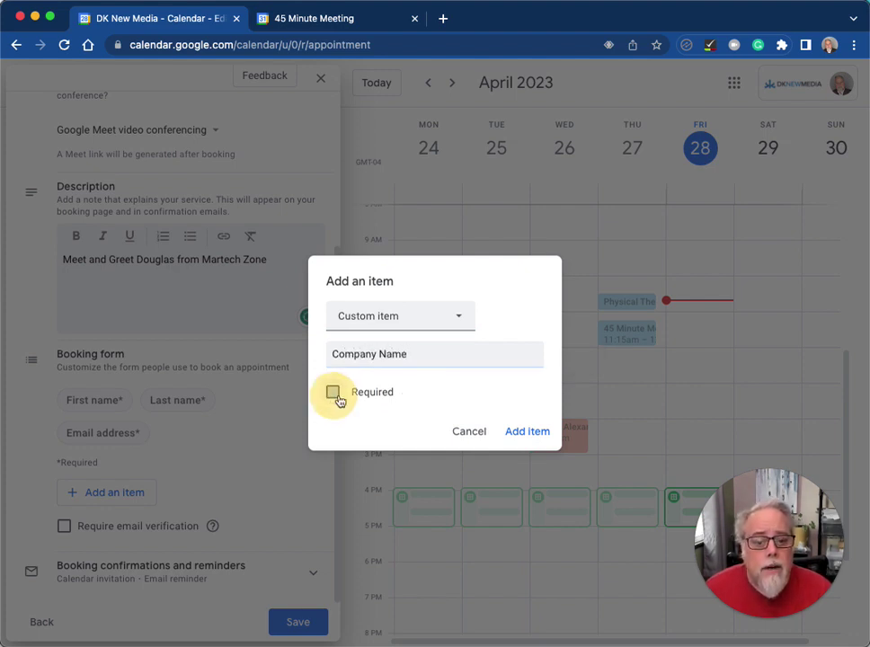
pyautogui.click(528, 432)
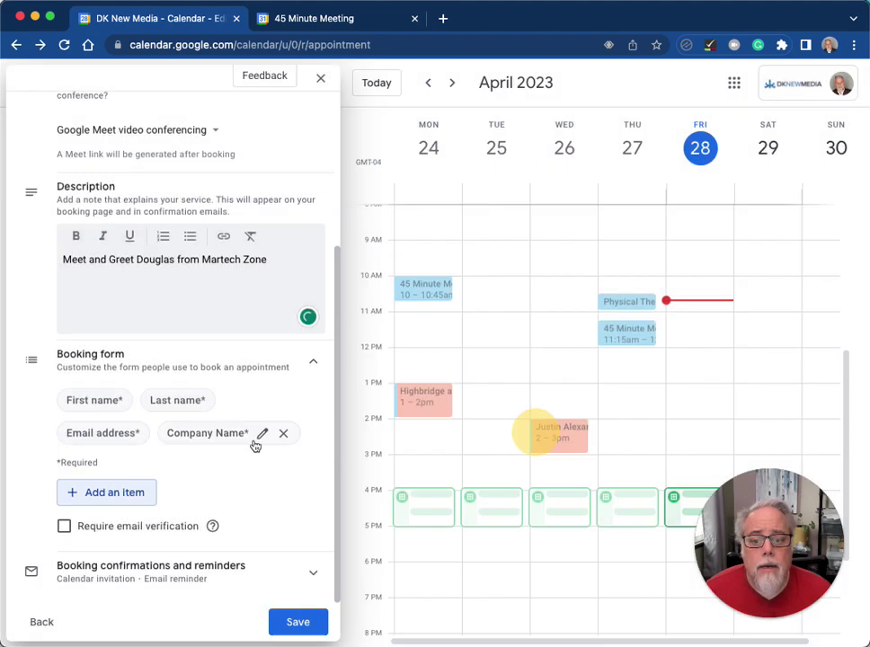
# Add a required custom item named "Company Website" to the booking form and require email verification
pyautogui.click(115, 497)
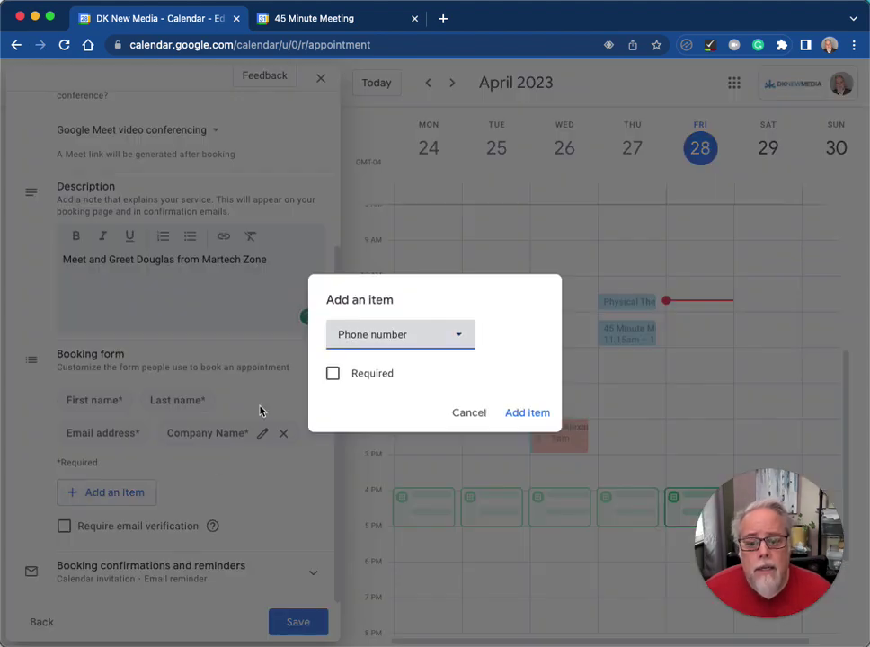
pyautogui.click(369, 335)
pyautogui.click(363, 395)
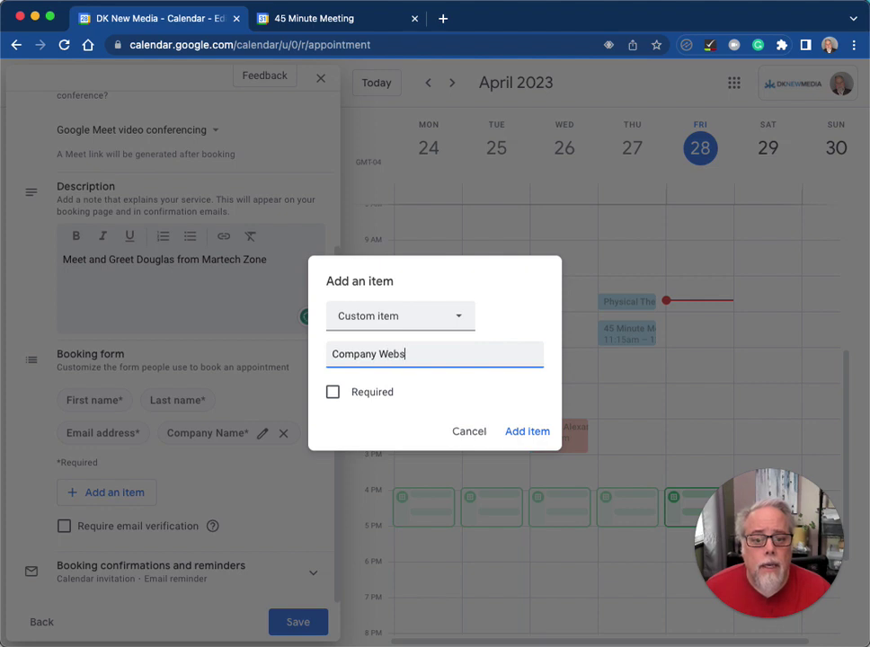
pyautogui.click(333, 392)
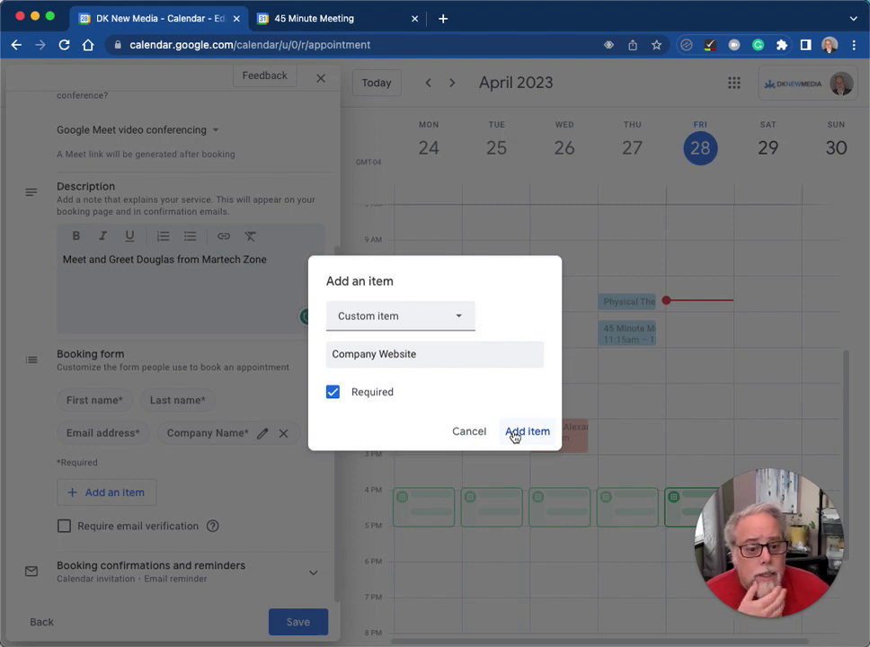
pyautogui.click(514, 436)
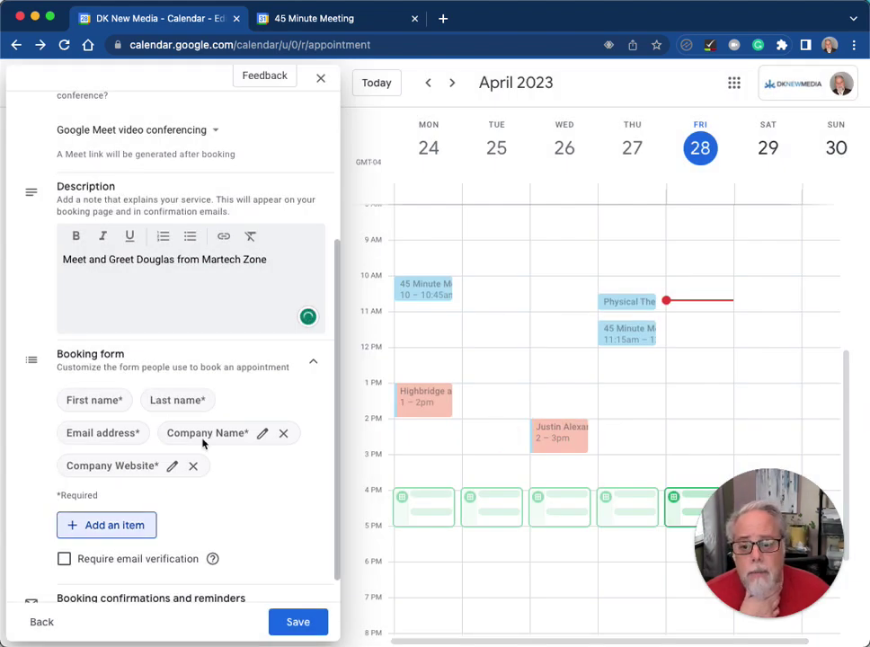
pyautogui.scroll(-1, 202, 442)
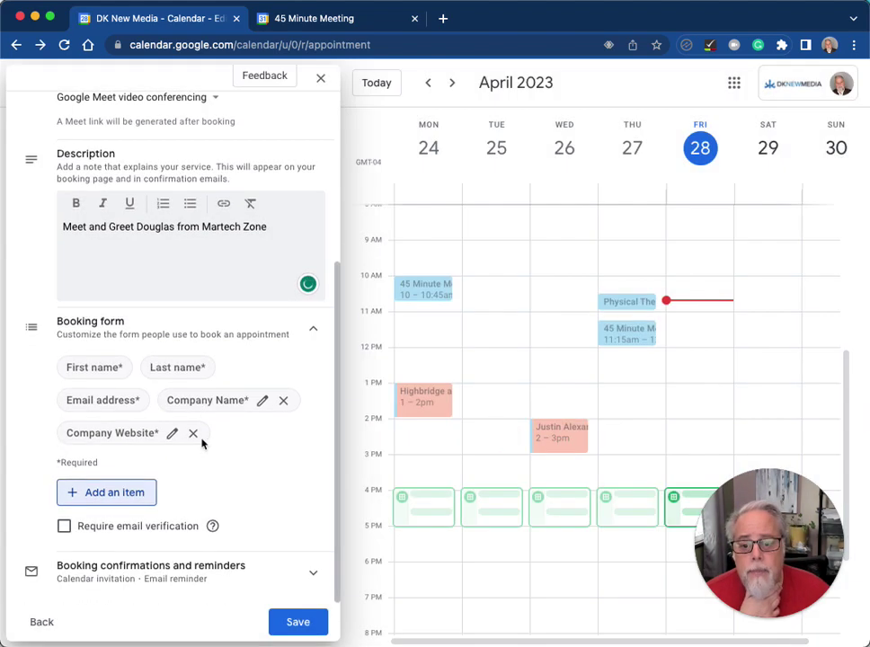
pyautogui.click(64, 527)
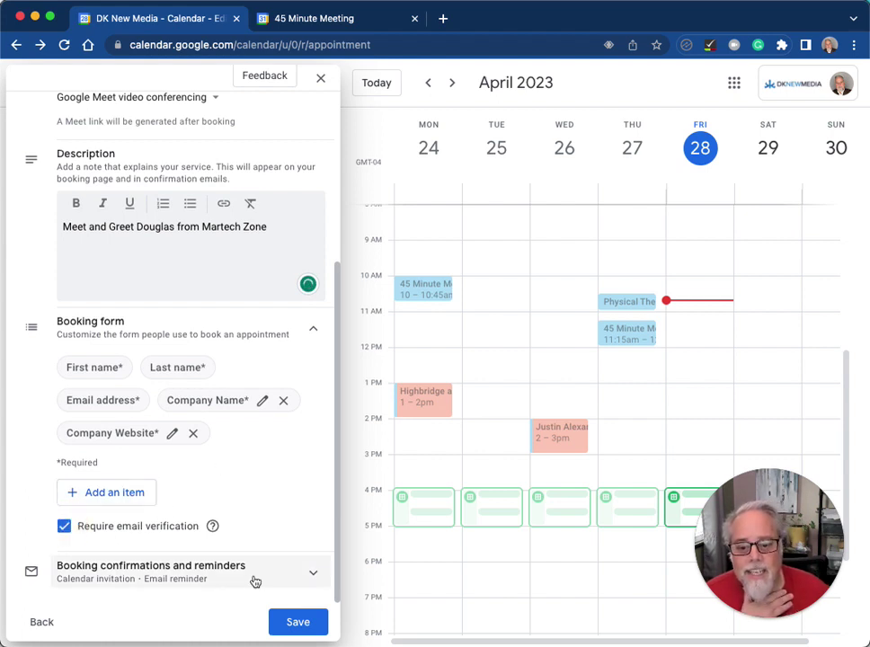
# Set the booking email reminder to 1 hour before and add a second reminder for 10 minutes before
pyautogui.click(221, 576)
pyautogui.scroll(-3, 223, 577)
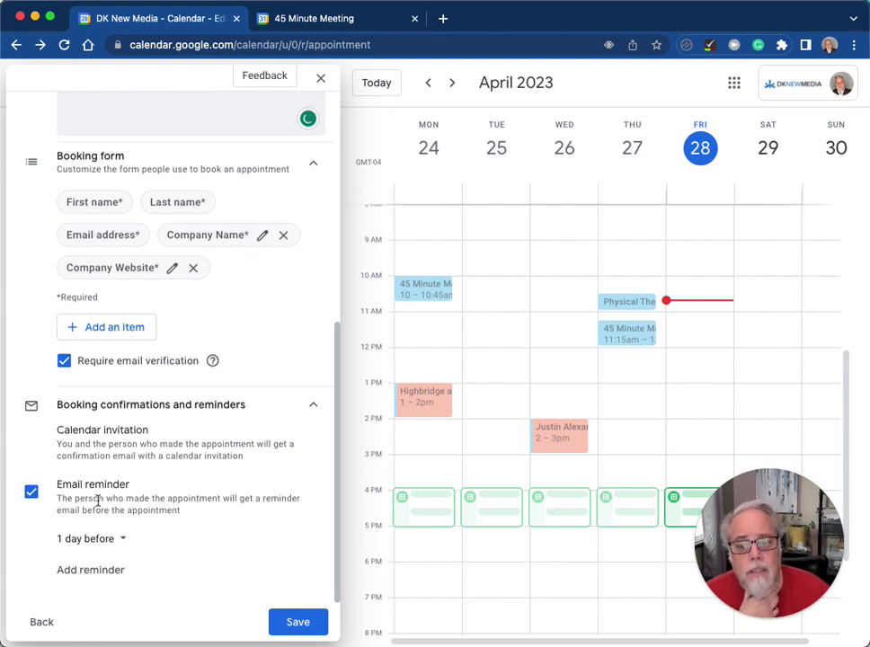
pyautogui.click(107, 541)
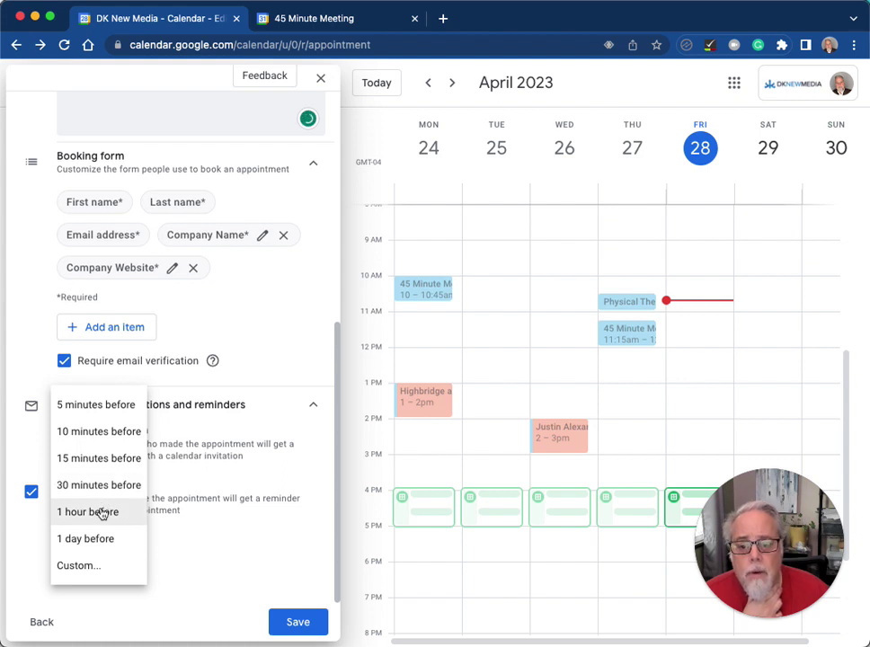
pyautogui.click(101, 513)
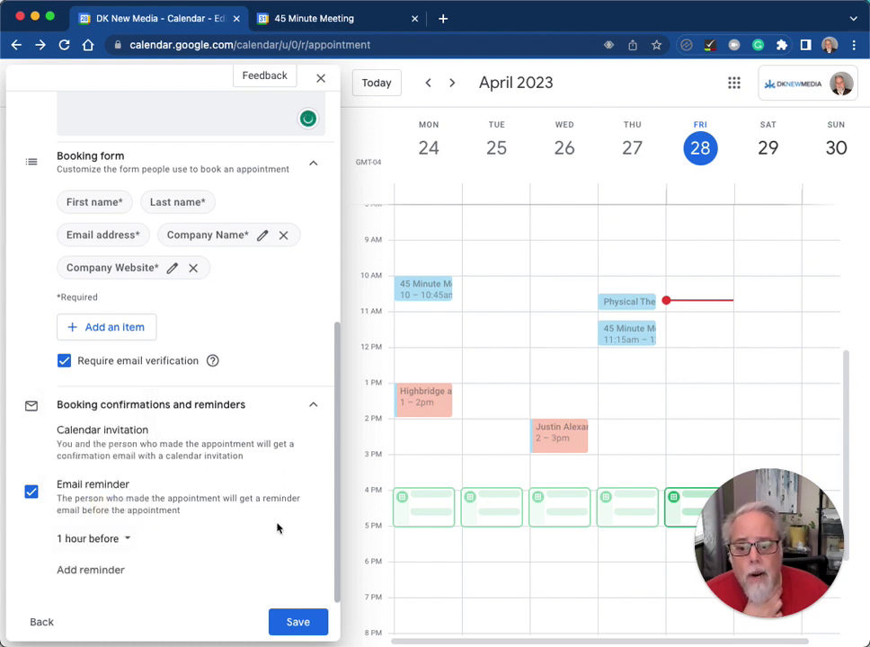
pyautogui.click(105, 578)
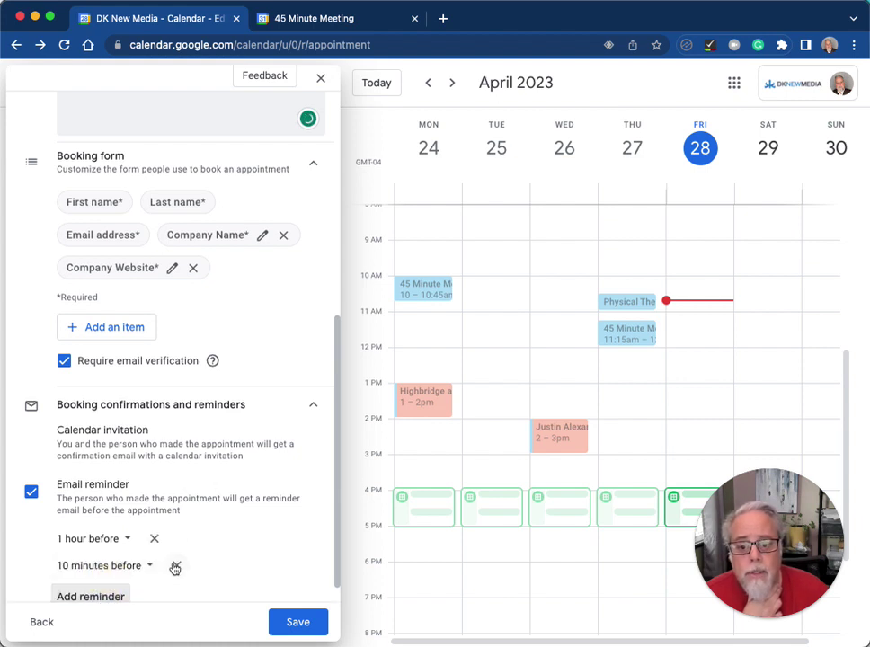
pyautogui.scroll(-1, 193, 565)
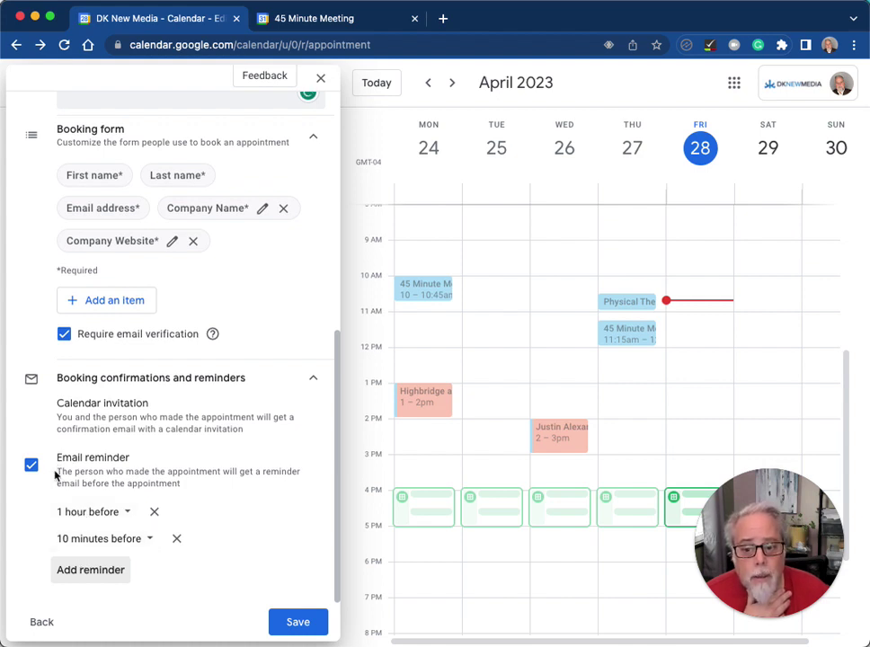
# Turn off the email reminder for bookings and save the appointment schedule
pyautogui.moveTo(55, 471); pyautogui.dragTo(204, 485)
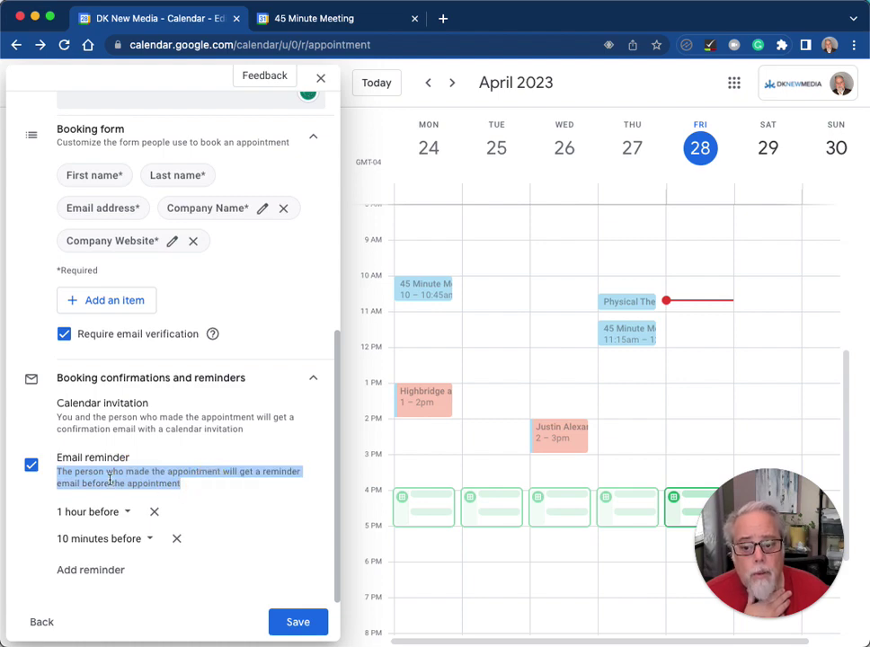
pyautogui.click(204, 485)
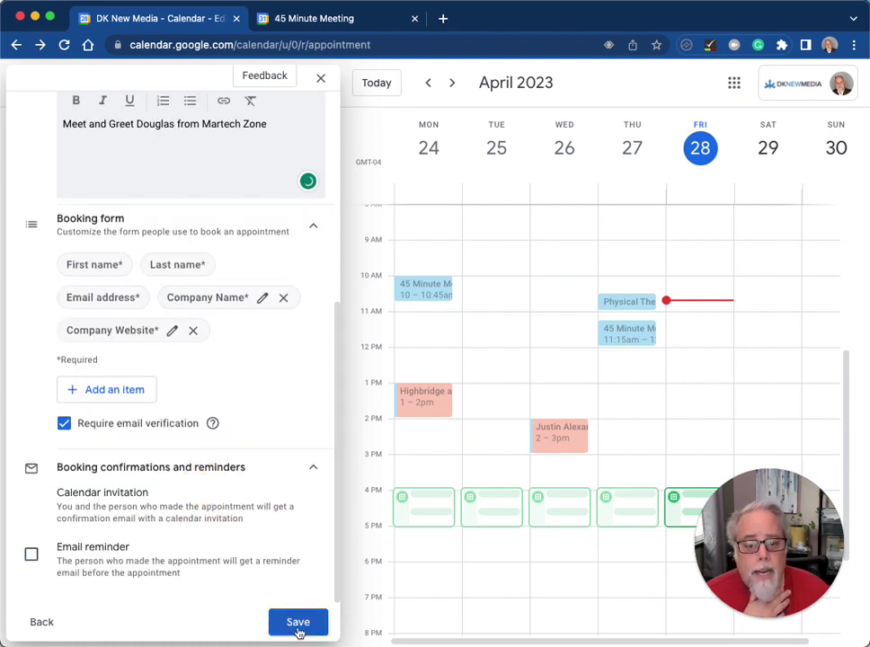
pyautogui.click(298, 623)
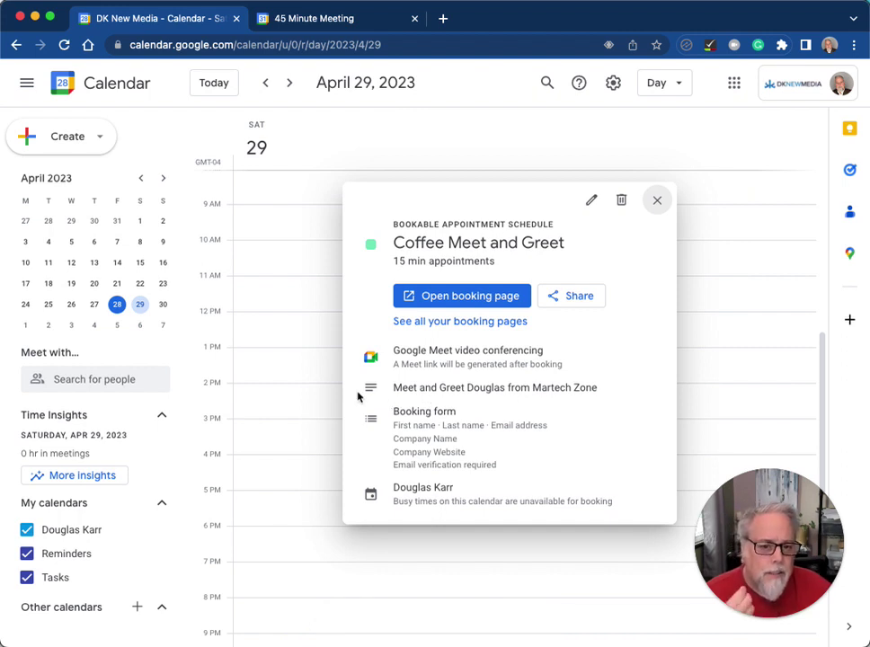
# Open the Coffee Meet and Greet booking page and look through its available times on the current and following dates
pyautogui.click(500, 299)
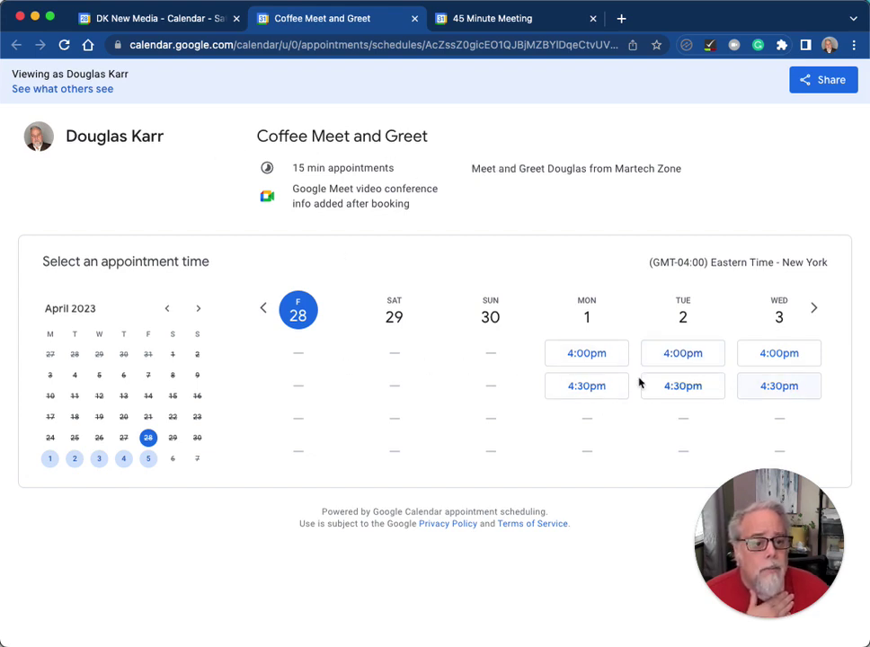
pyautogui.click(816, 309)
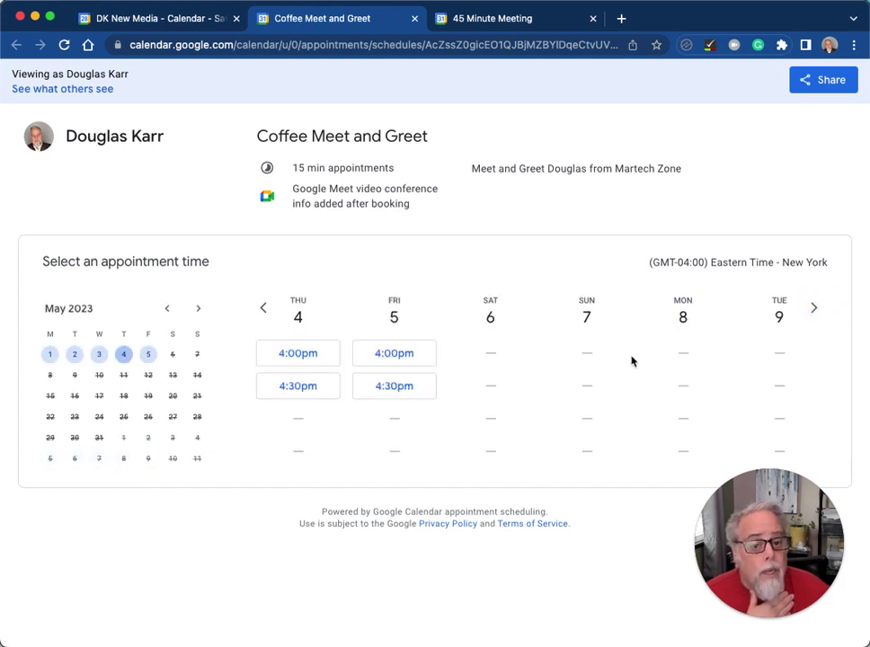
pyautogui.click(263, 308)
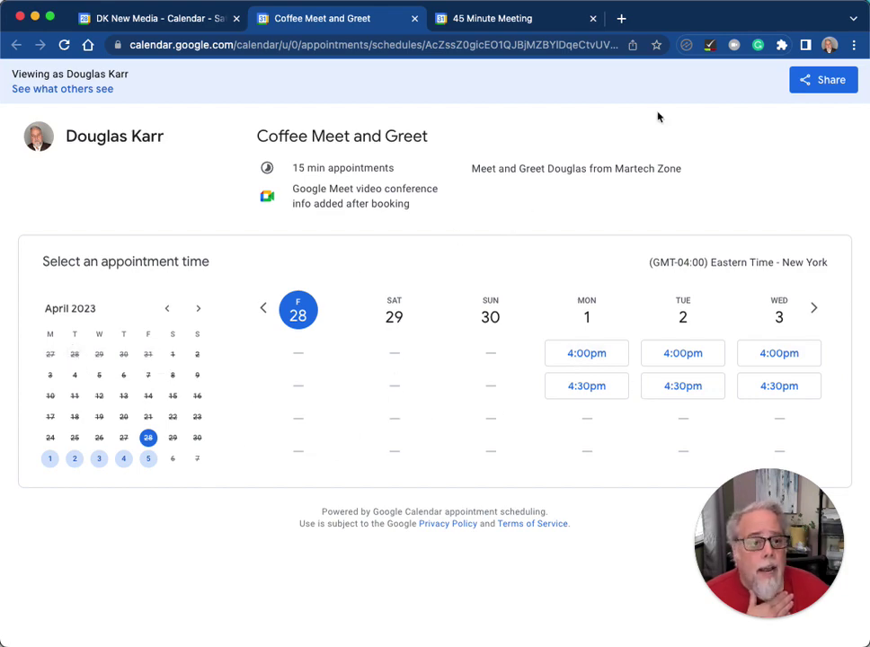
# Open the booking page's sharing options and copy the single booking page link for Coffee Meet and Greet
pyautogui.click(817, 90)
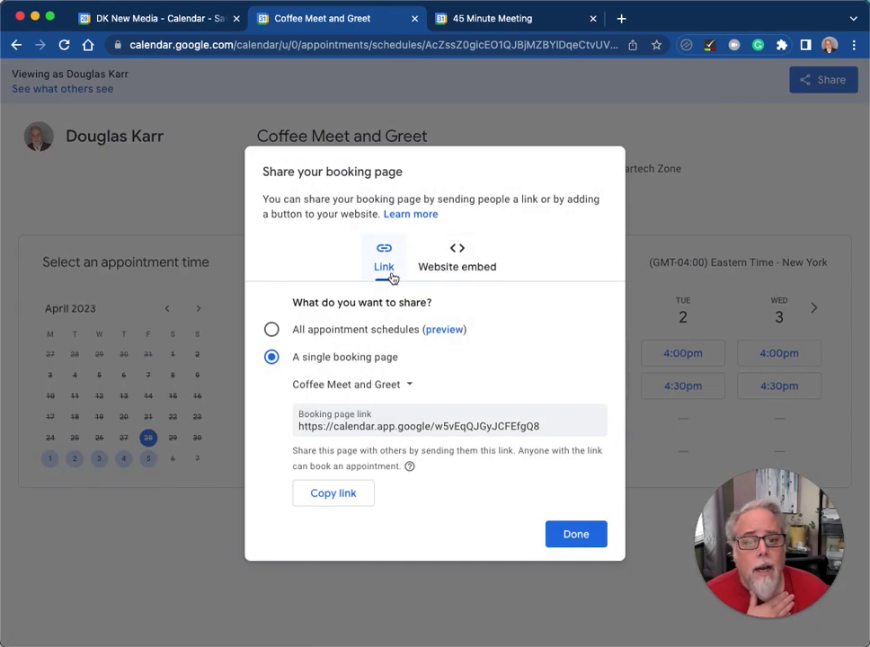
pyautogui.click(443, 421)
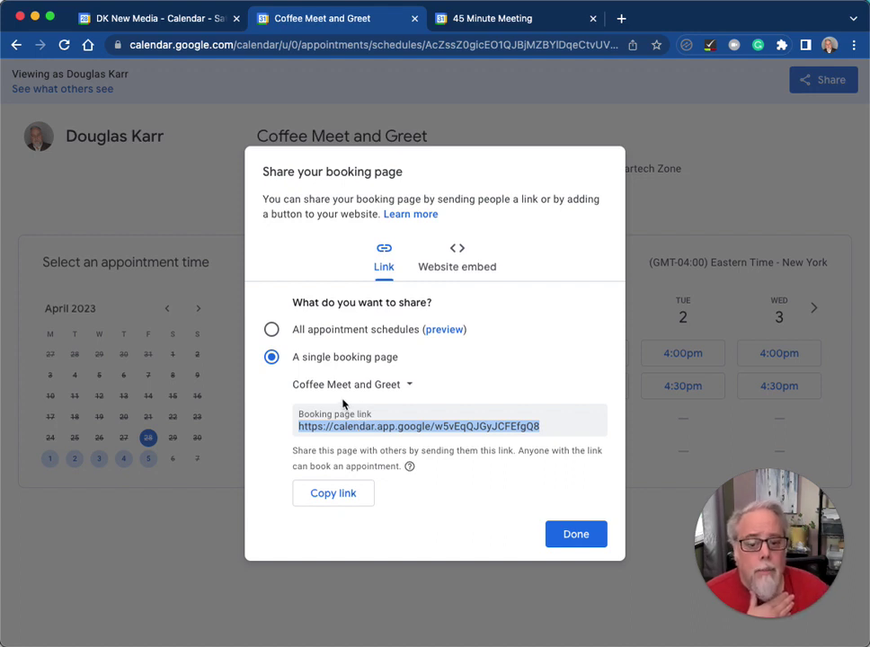
pyautogui.click(341, 493)
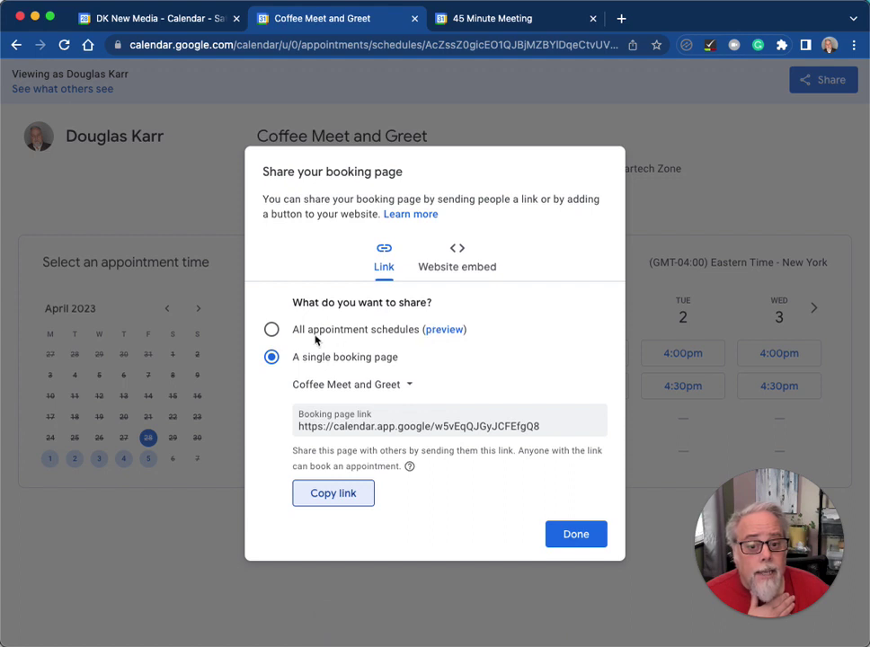
# Share all appointment schedules instead, preview their combined page, and copy its booking page link from there
pyautogui.click(271, 330)
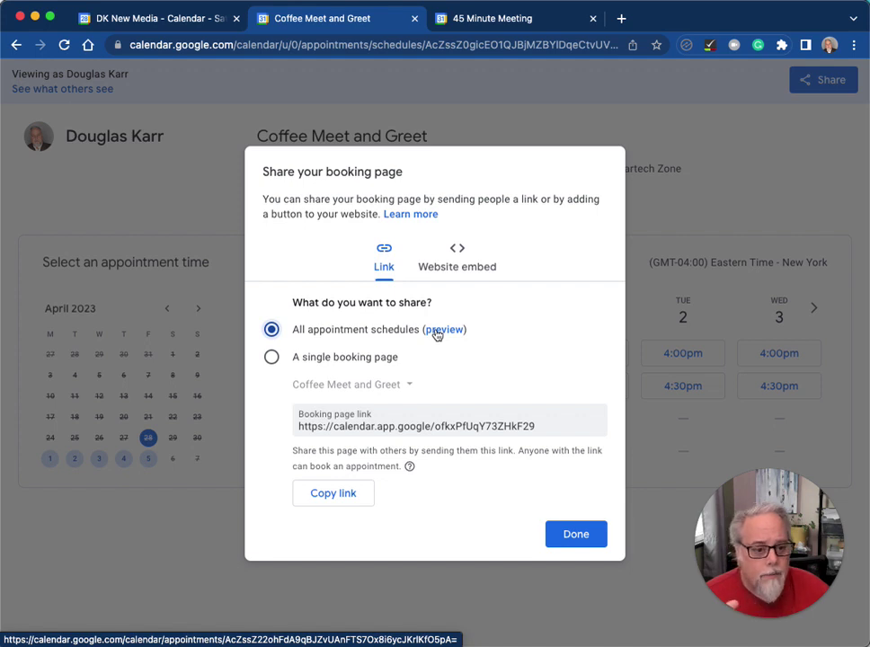
pyautogui.click(437, 331)
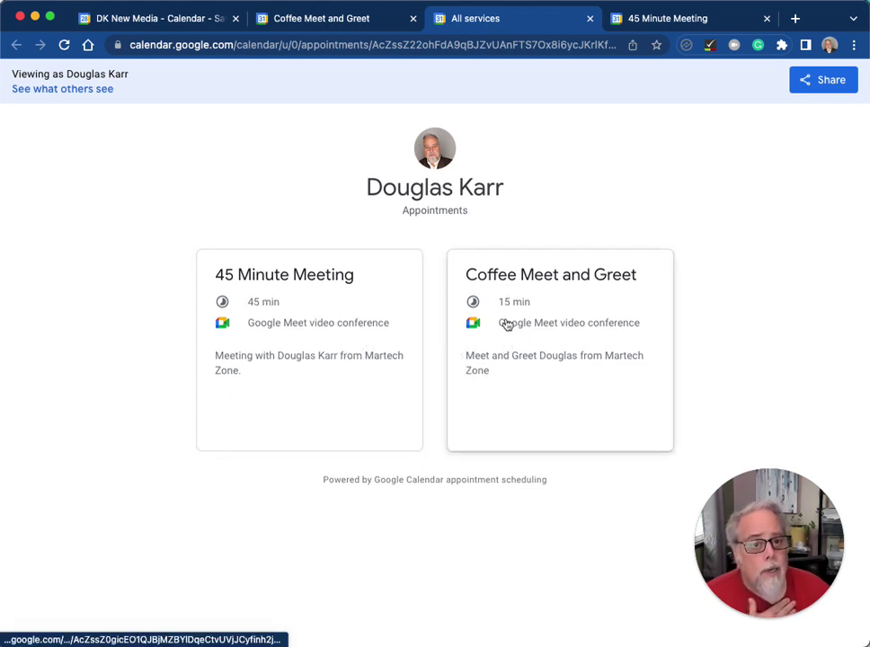
pyautogui.click(814, 90)
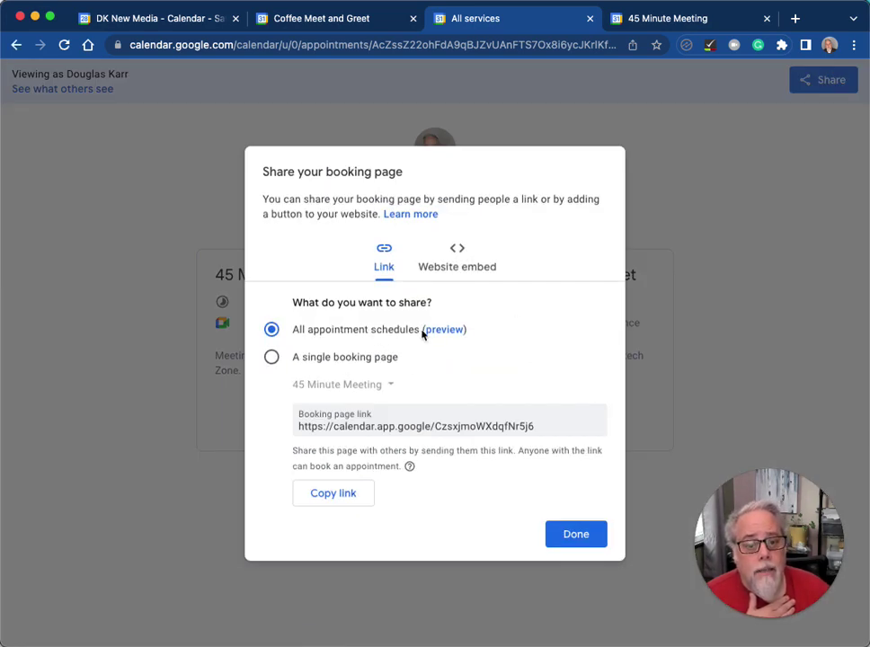
pyautogui.click(355, 502)
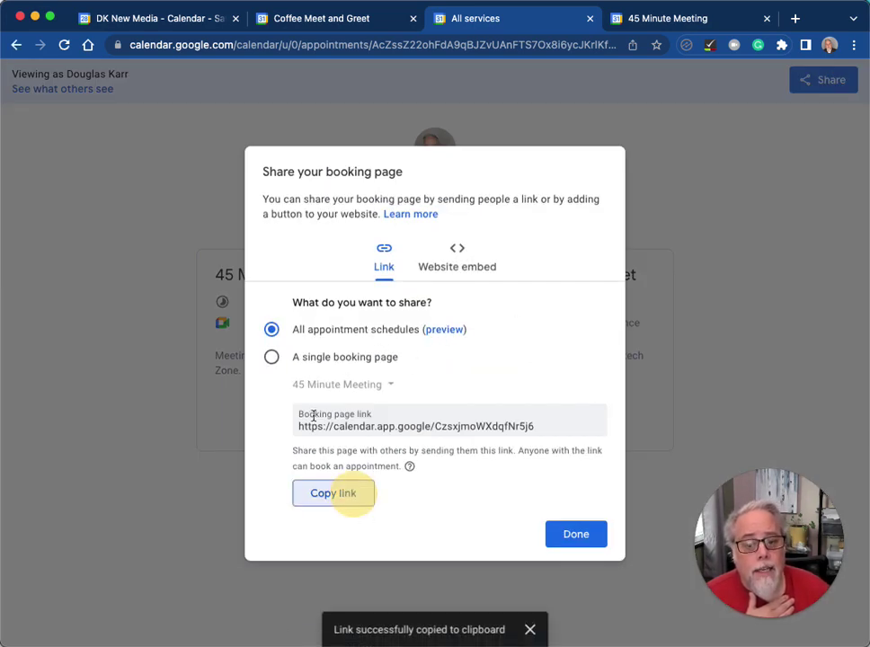
# Switch sharing to a single booking page, choose Coffee Meet and Greet, and copy and highlight its link
pyautogui.click(274, 358)
pyautogui.click(359, 387)
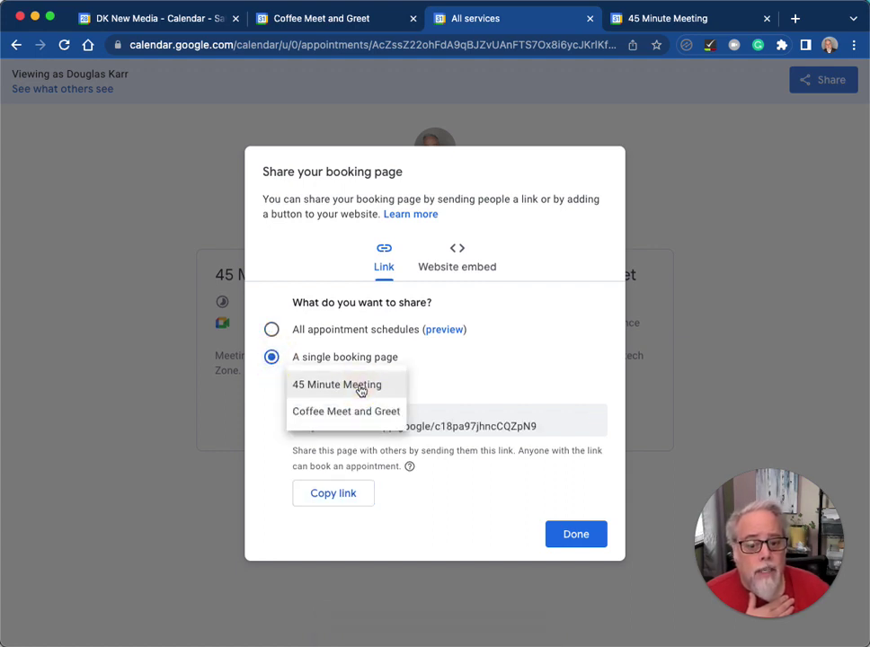
pyautogui.click(353, 415)
pyautogui.click(346, 492)
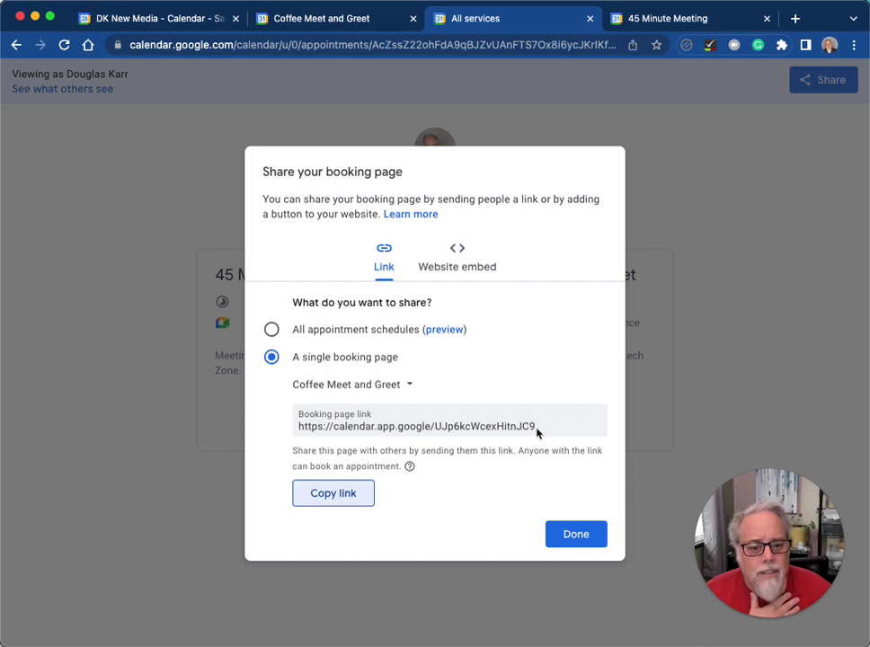
pyautogui.moveTo(535, 427); pyautogui.dragTo(298, 413)
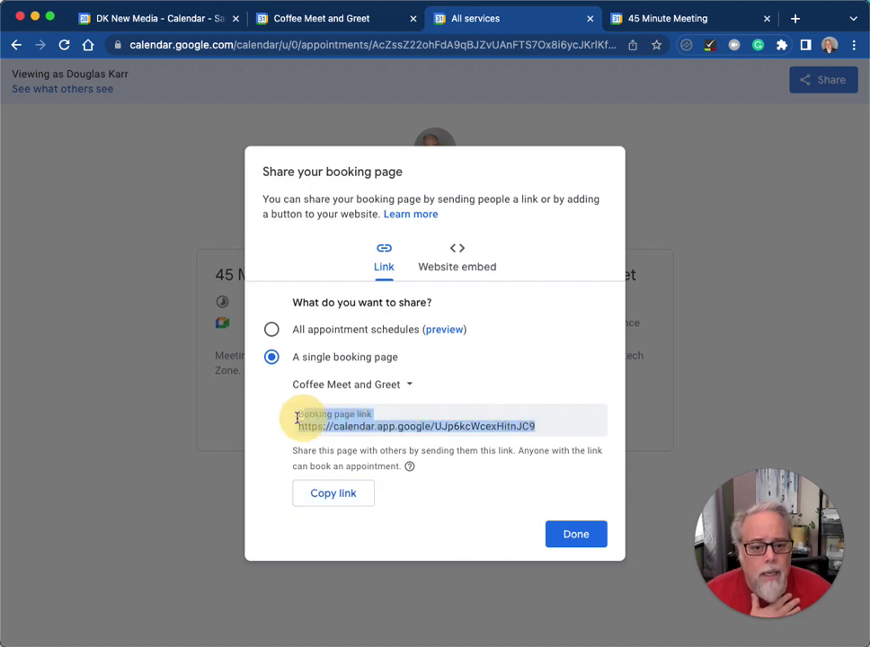
pyautogui.doubleClick(383, 426)
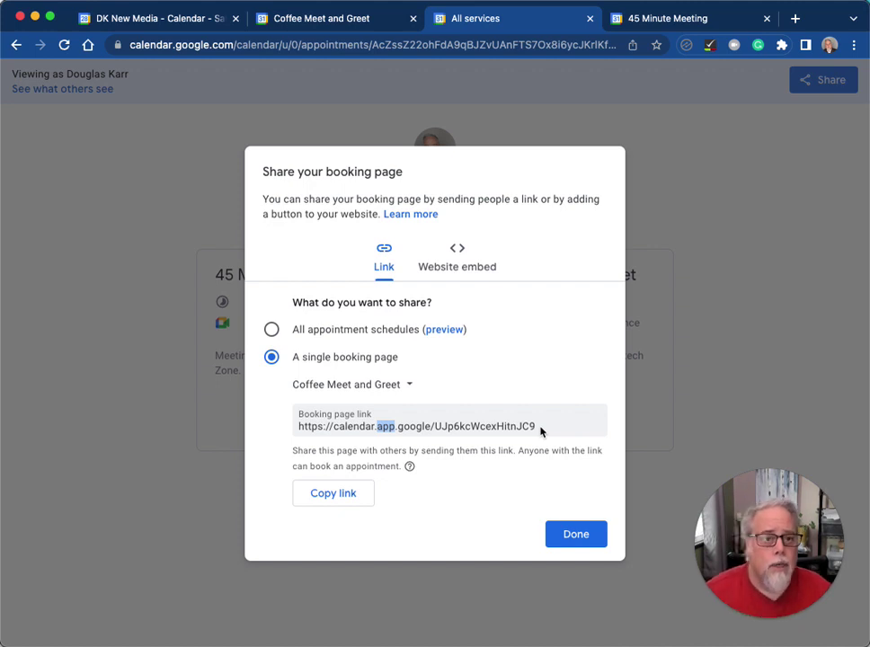
# Load the custom short address martech.zone/meet in the browser tab showing the 45 Minute Meeting page
pyautogui.click(685, 19)
pyautogui.click(443, 44)
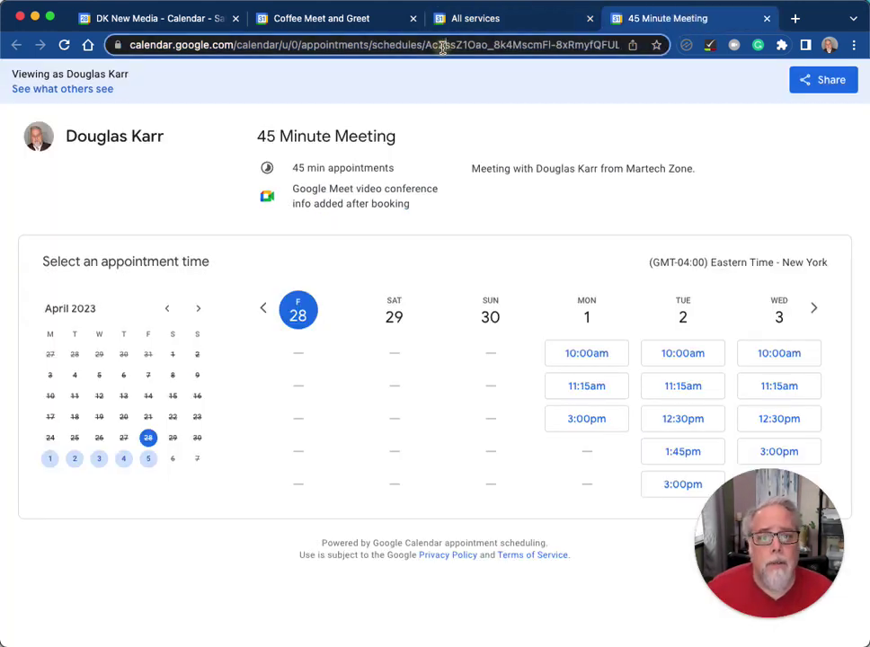
pyautogui.write('martech')
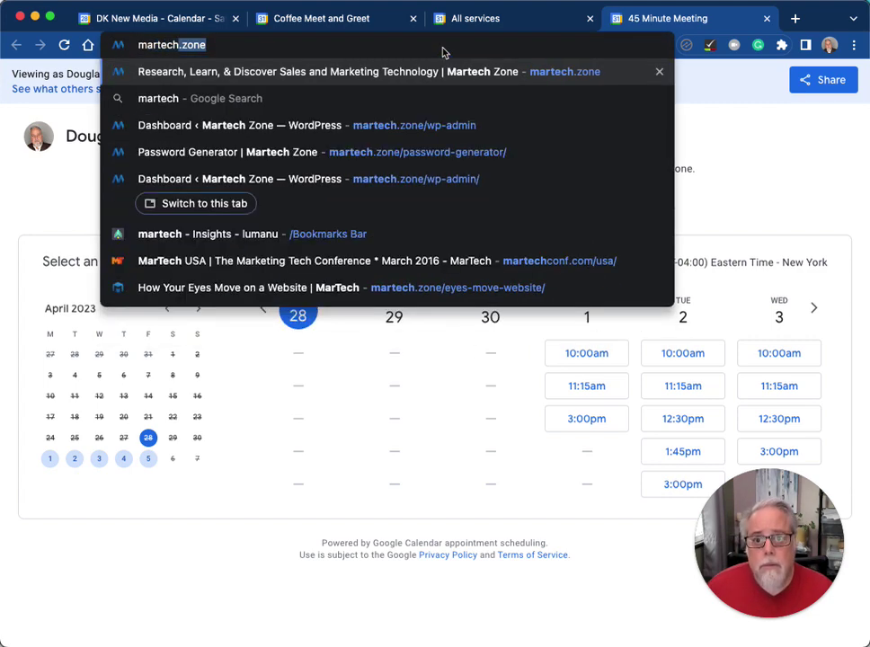
pyautogui.write('.zone/meet')
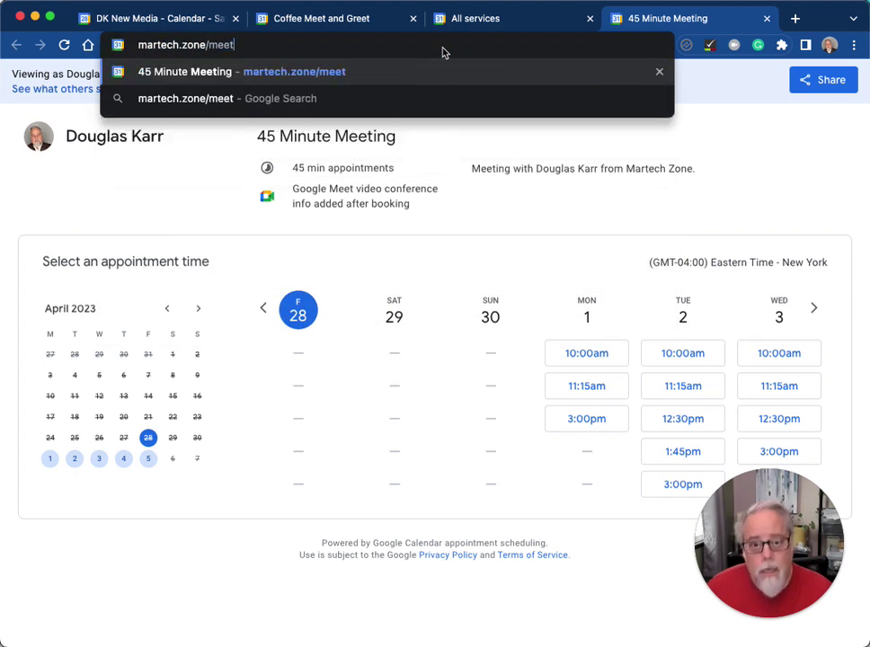
pyautogui.press('Return')
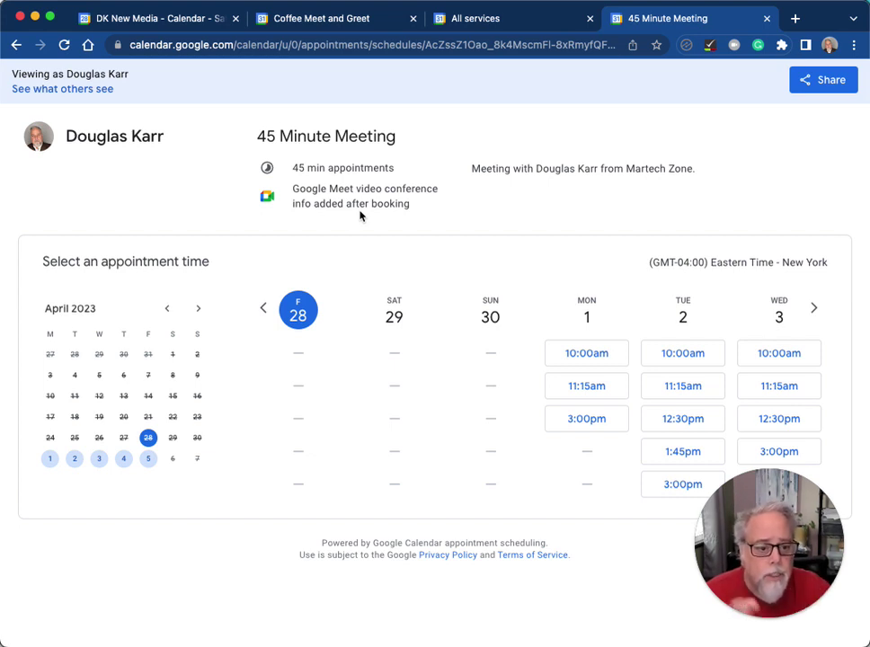
# Return to the All services page, review the website embed options for Coffee Meet and Greet, and close the sharing dialog
pyautogui.click(506, 25)
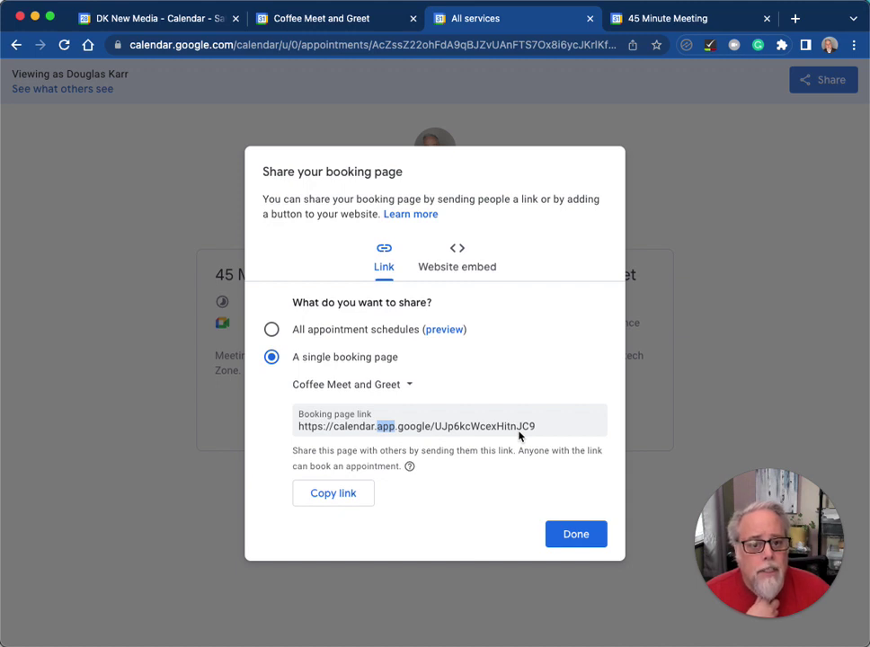
pyautogui.click(452, 256)
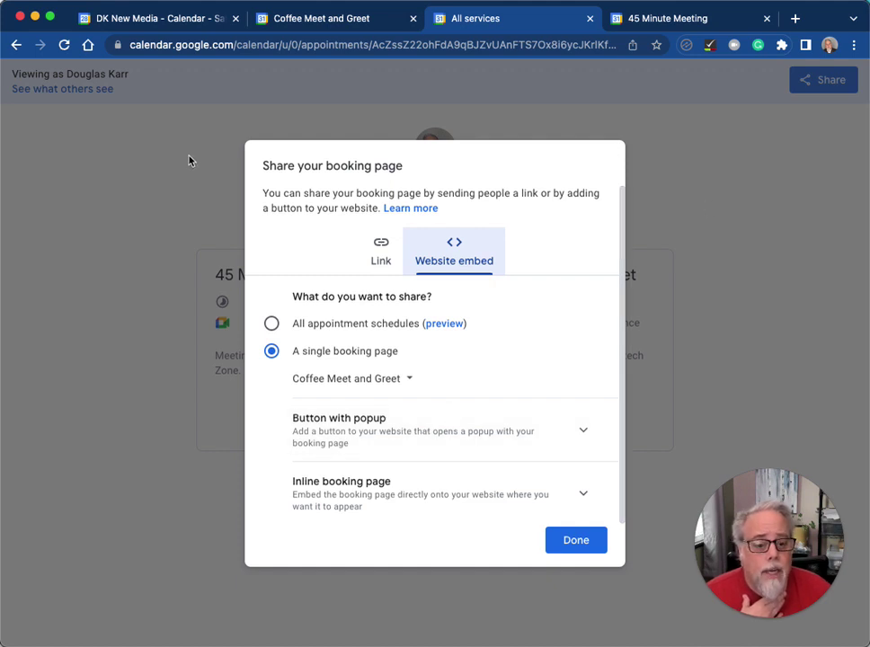
pyautogui.click(566, 542)
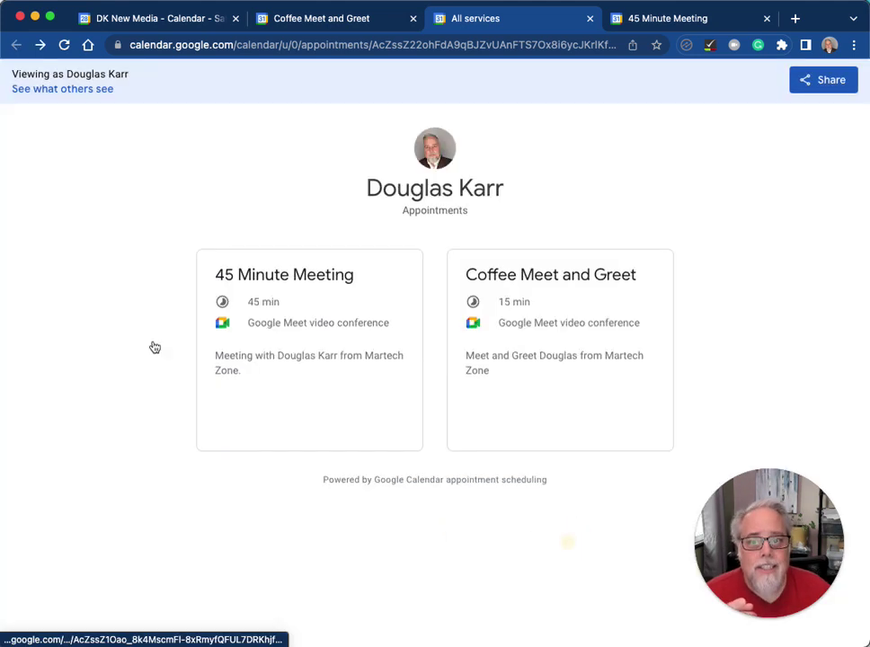
# Open the 45 Minute Meeting booking page from the All services page to view its available appointment times
pyautogui.click(311, 284)
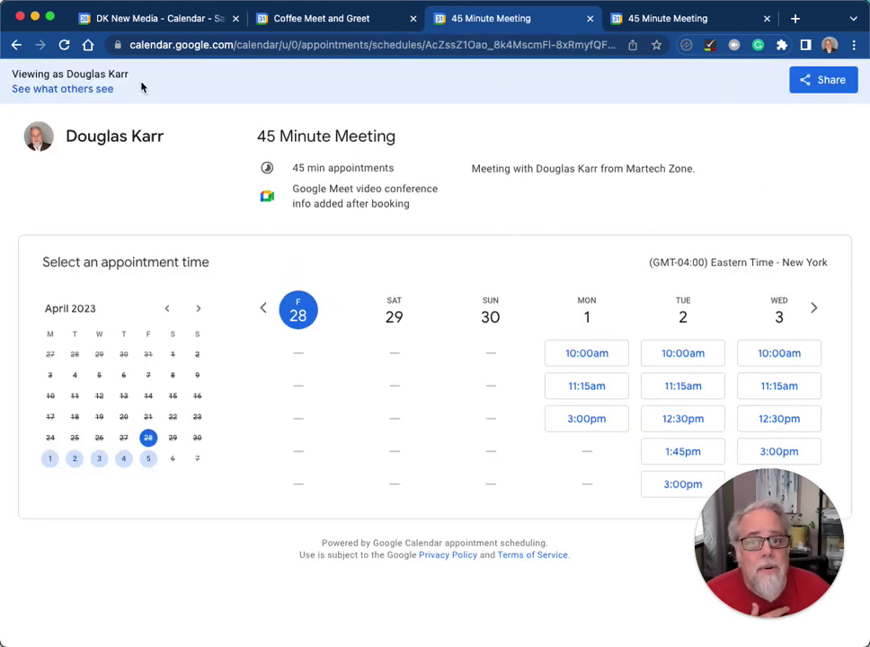
# Return to the main calendar, close the Coffee Meet and Greet details, and reload it in Week view
pyautogui.click(170, 27)
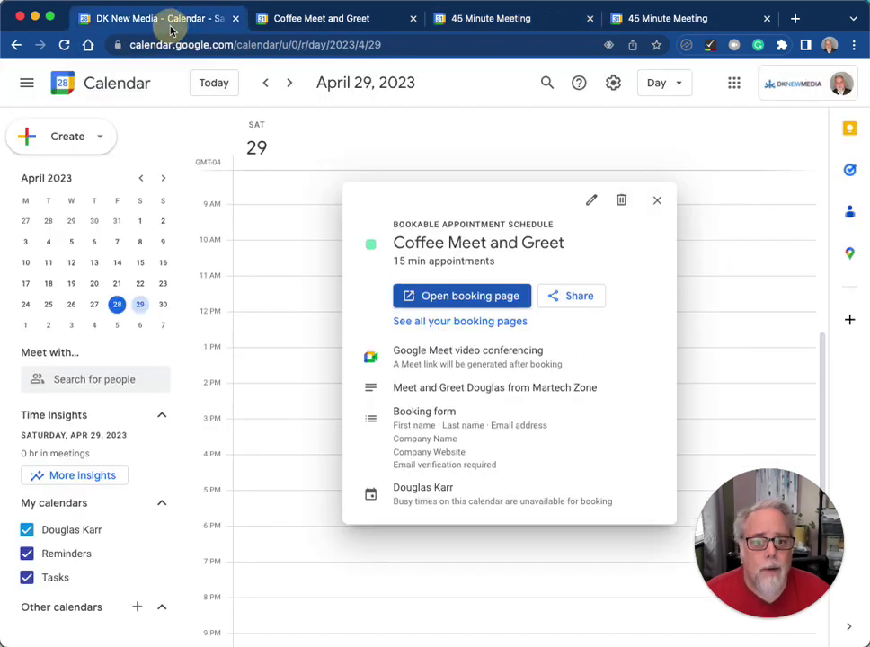
pyautogui.click(657, 201)
pyautogui.click(64, 44)
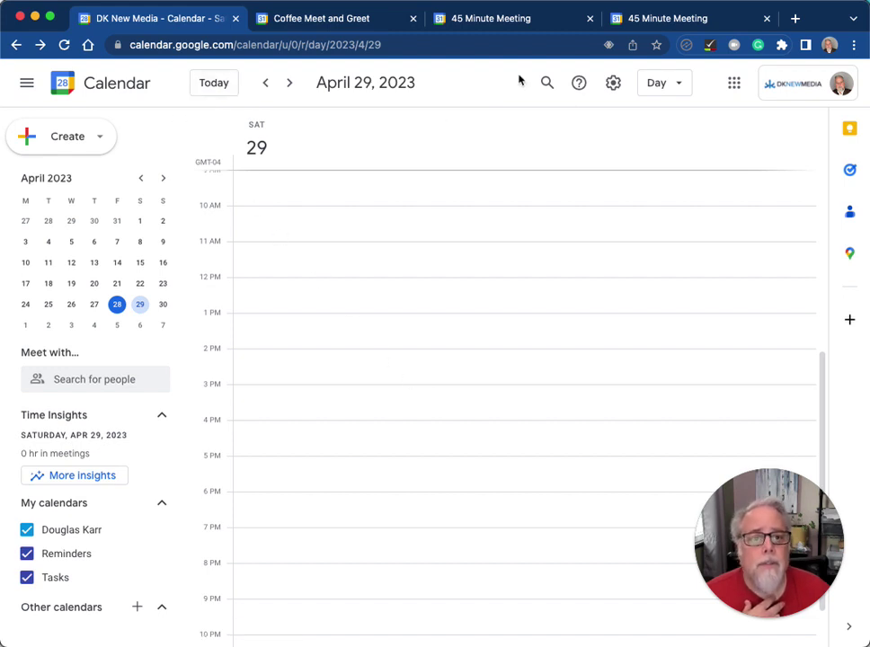
pyautogui.click(666, 85)
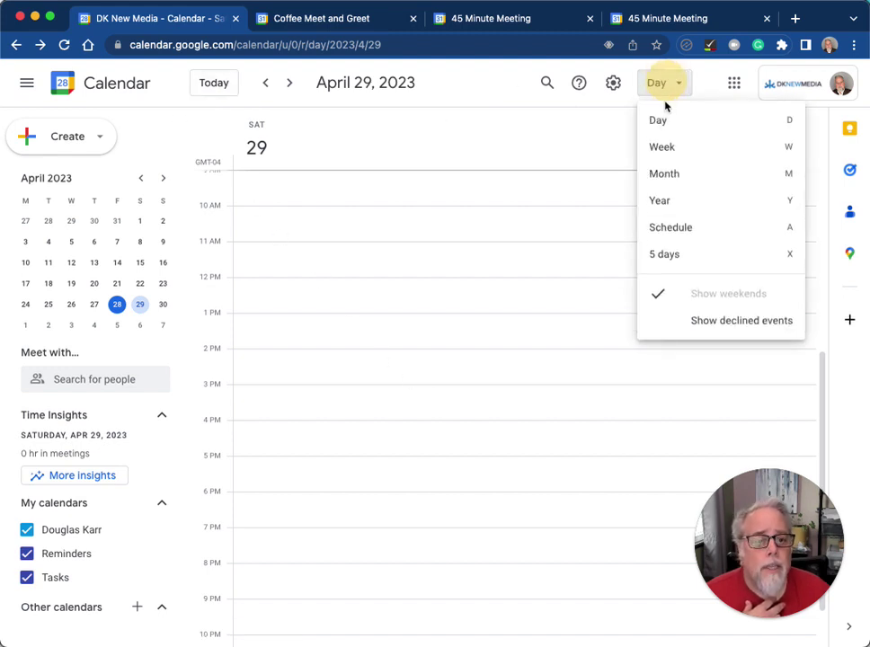
pyautogui.click(666, 151)
# Bring up the delete option for Monday's 45 Minute Meeting schedule and for Friday's Coffee Meet and Greet schedule
pyautogui.rightClick(241, 261)
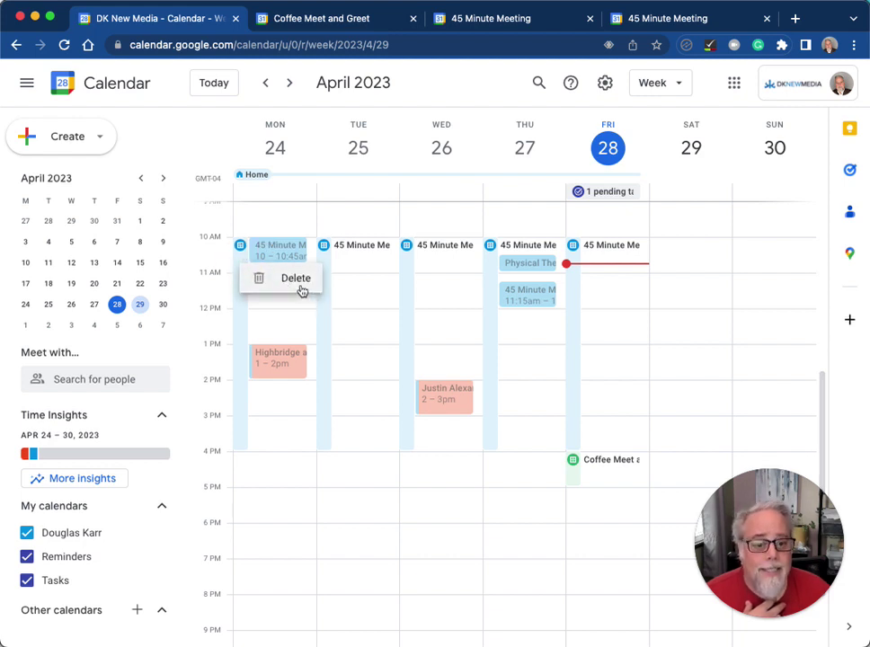
pyautogui.rightClick(577, 478)
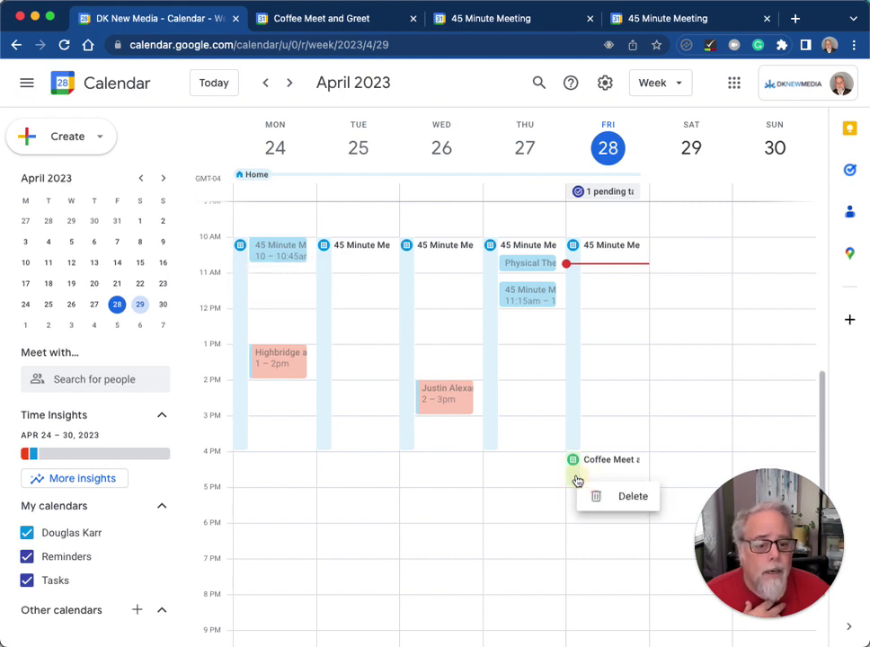